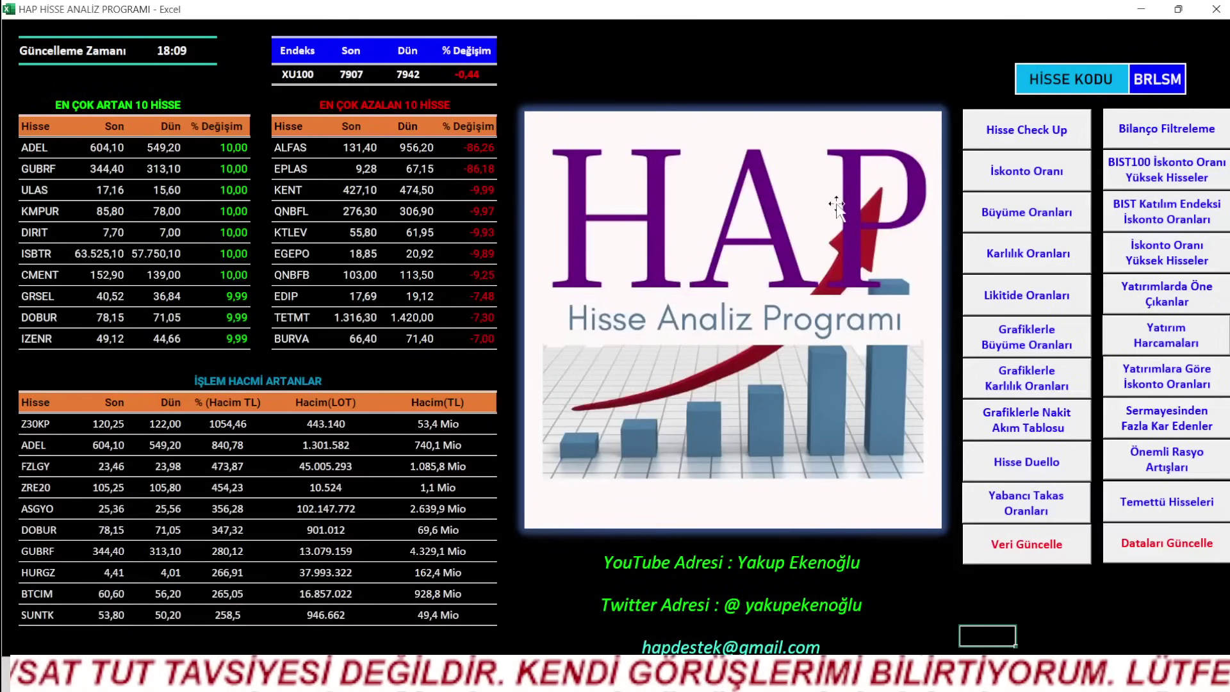
# - Open the Hisse Check Up report for BRLSM, and switch to the 2023DEĞERLEME sheet of the valuation workbook
pyautogui.click(1000, 143)
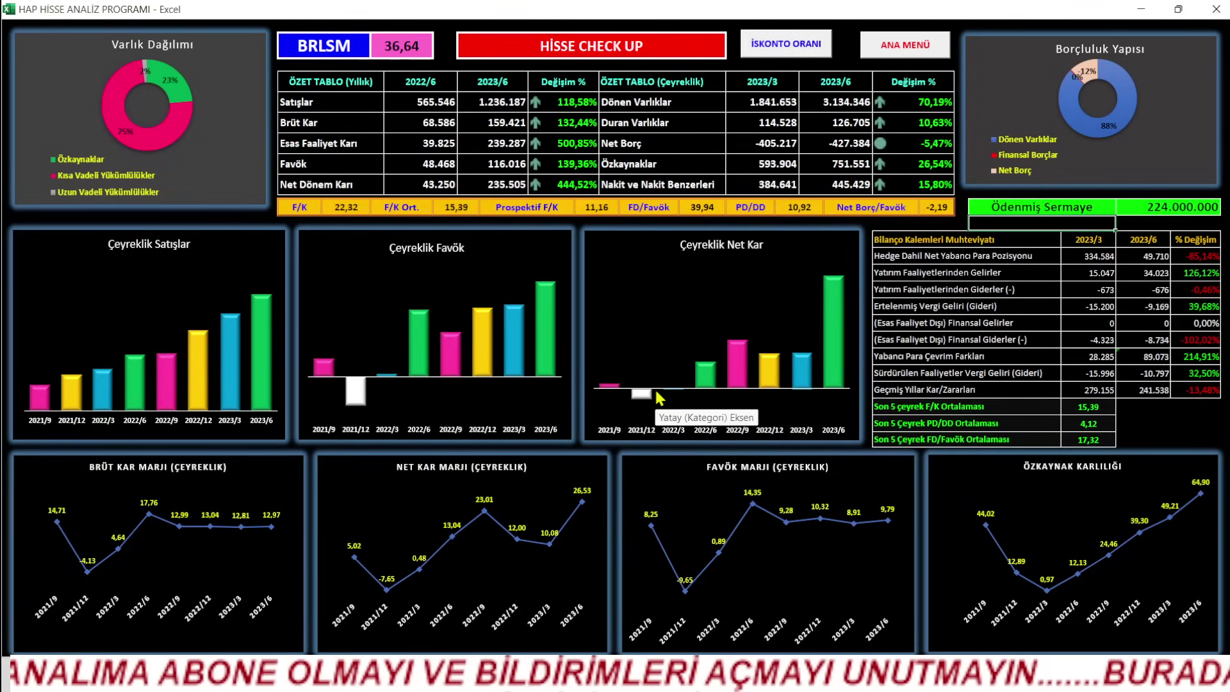
pyautogui.moveTo(779, 677)
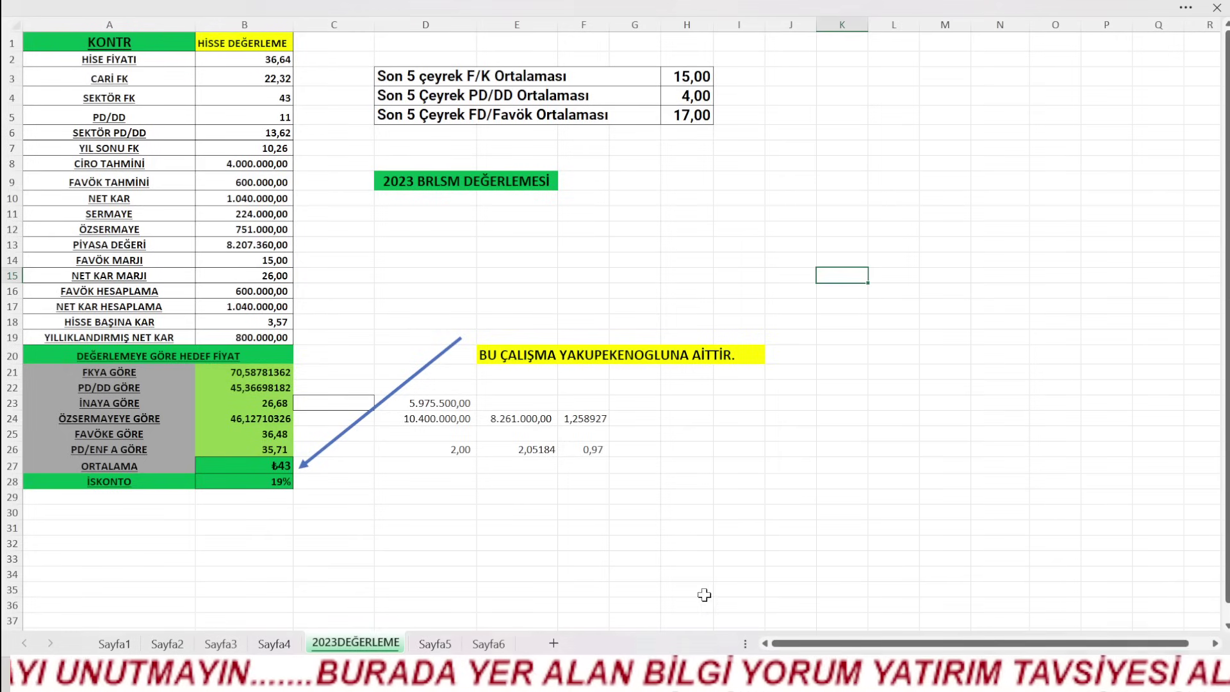
pyautogui.click(698, 596)
pyautogui.click(826, 510)
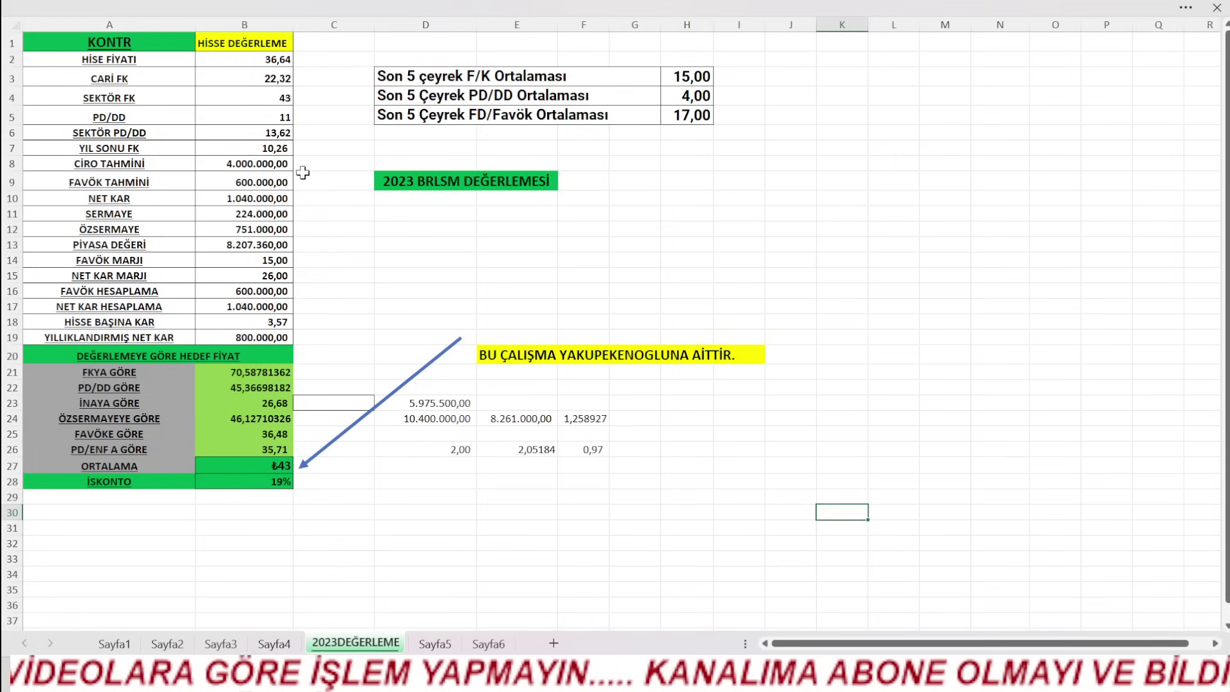
# - Set the CİRO TAHMİNİ value to 6.000.000 and check the FAVÖK MARJI cell
pyautogui.click(233, 164)
pyautogui.doubleClick(232, 164)
pyautogui.moveTo(250, 164); pyautogui.dragTo(277, 167)
pyautogui.write('6')
pyautogui.press('Return')
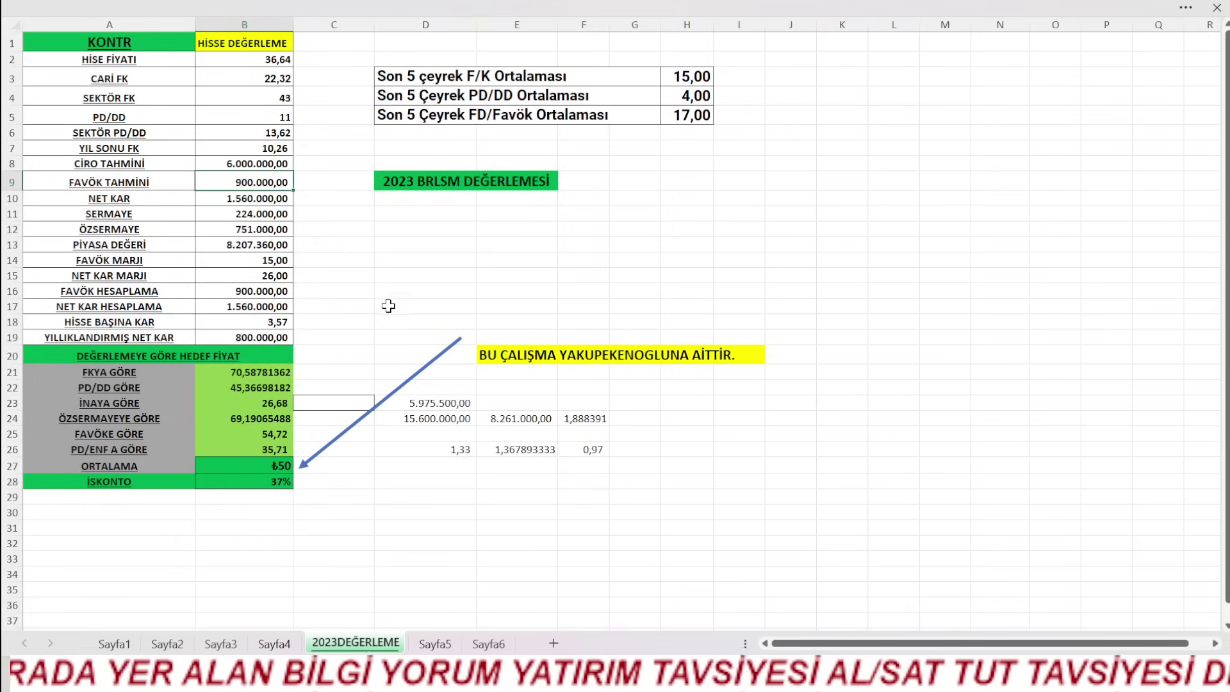
pyautogui.click(436, 258)
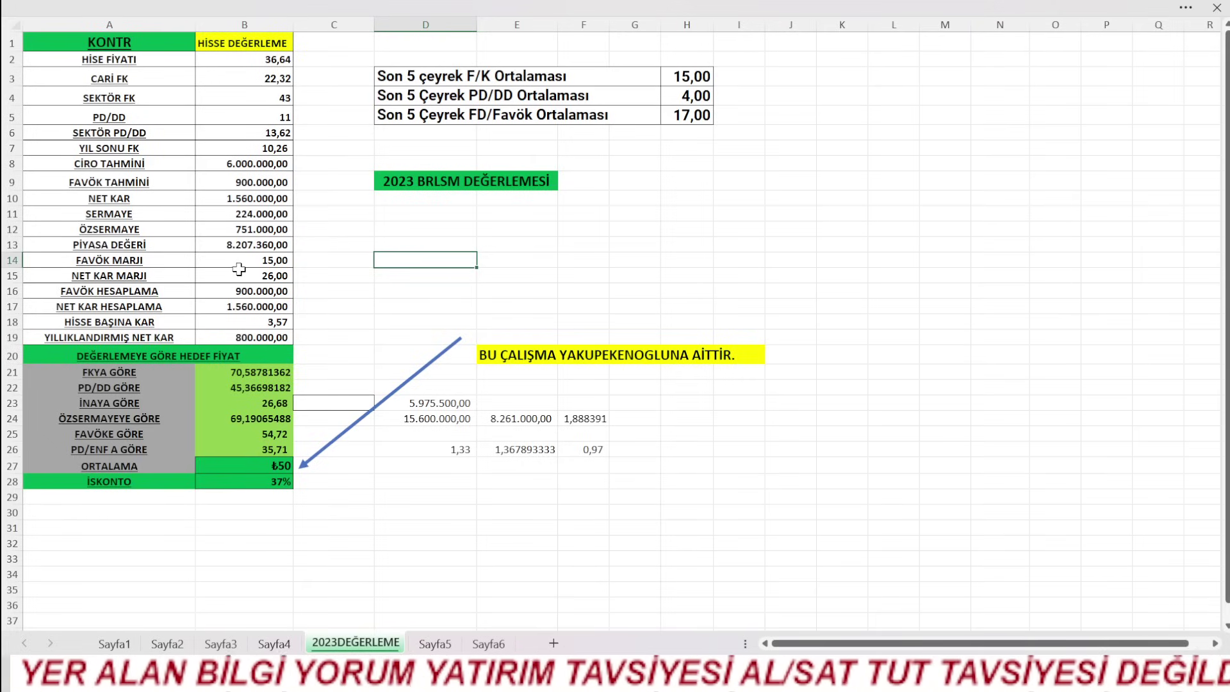
pyautogui.click(258, 260)
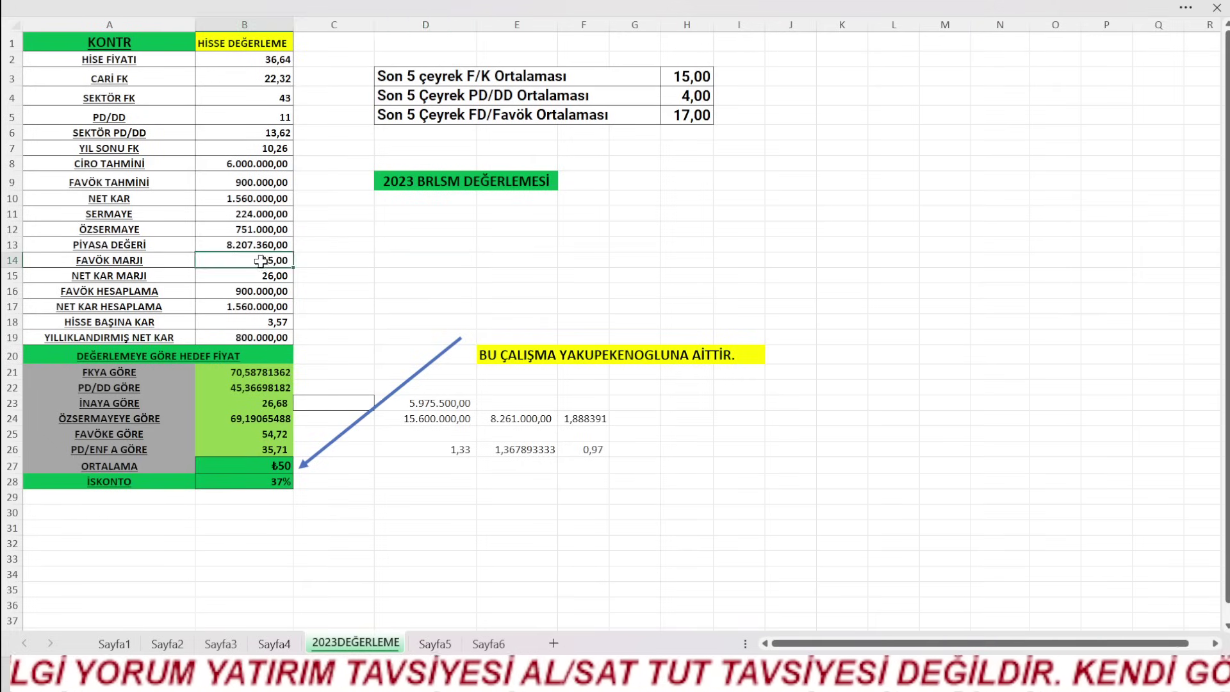
pyautogui.click(386, 274)
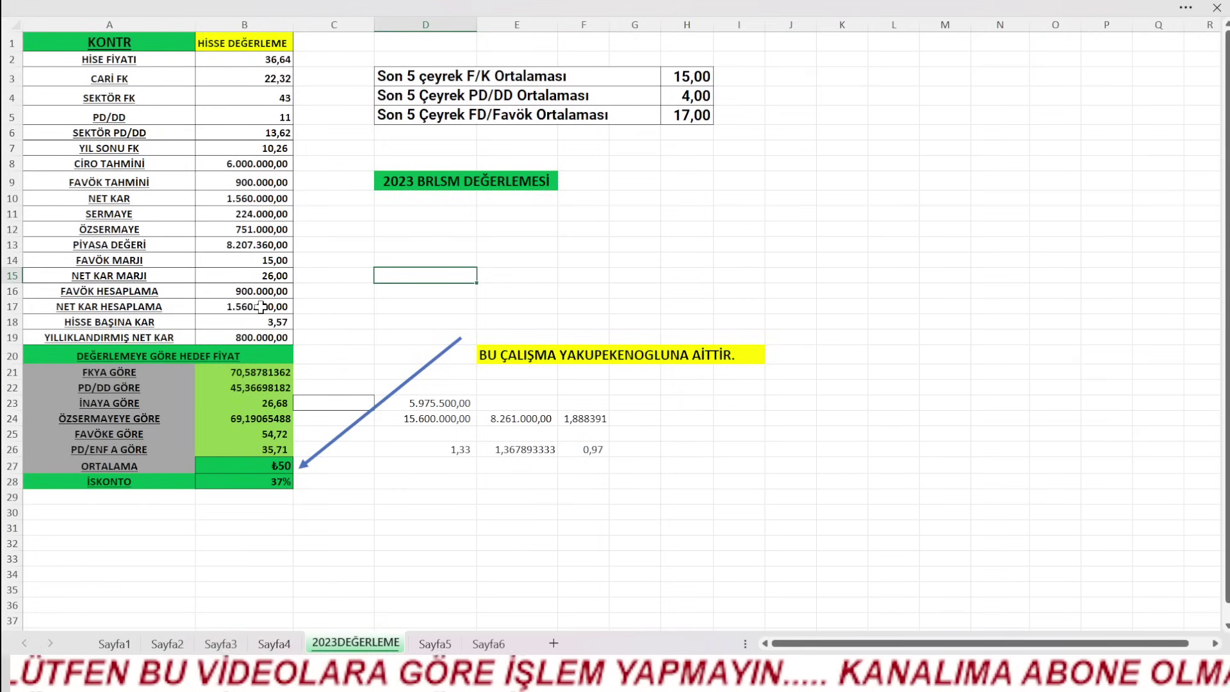
# - Set YILLIKLANDIRMIŞ NET KAR to 1.000.000 and replace the heading in the row below it with "İ"
pyautogui.doubleClick(229, 337)
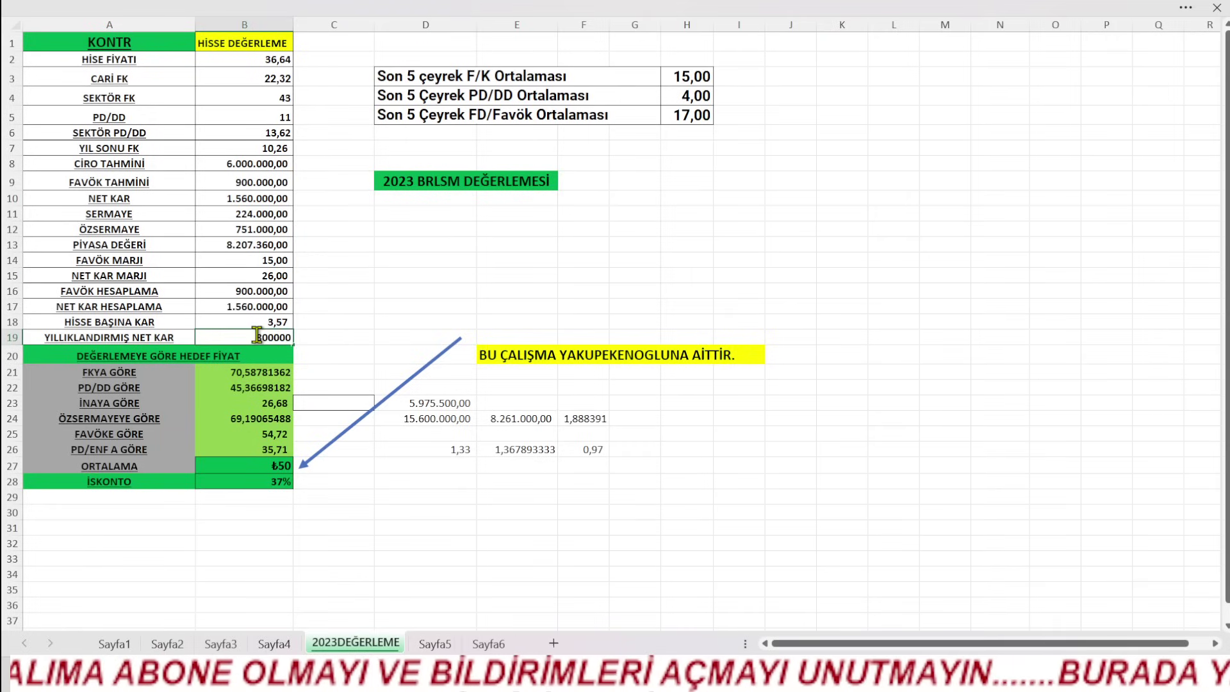
pyautogui.moveTo(253, 333); pyautogui.dragTo(306, 338)
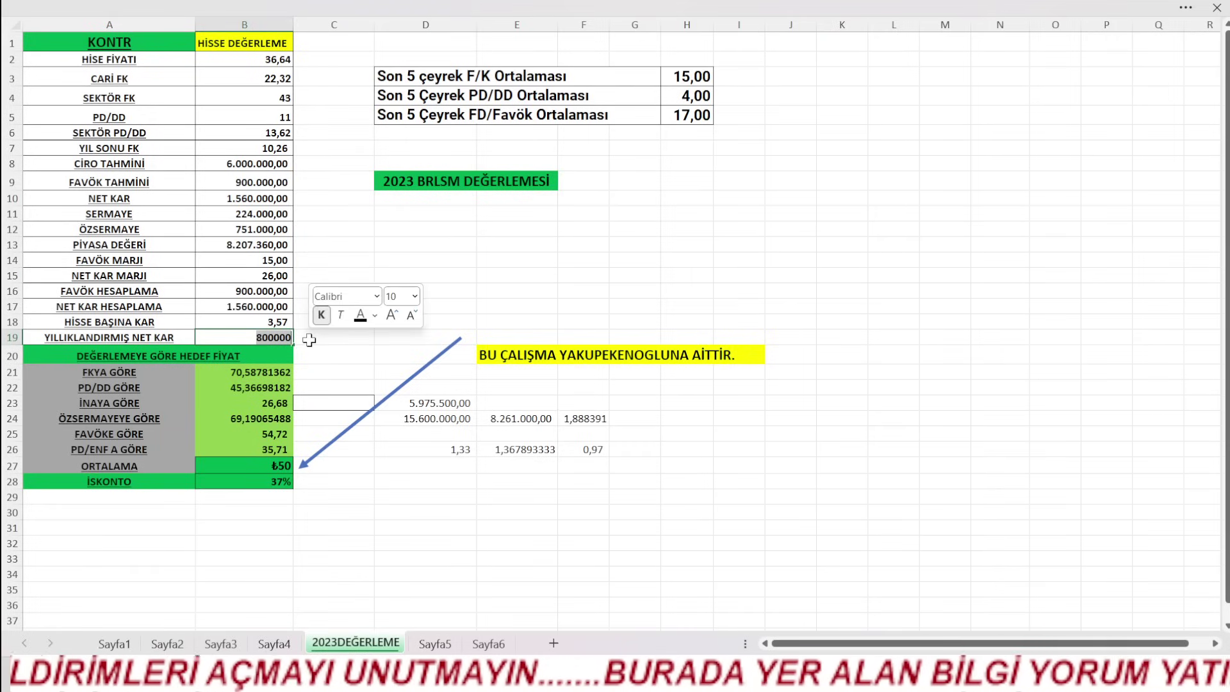
pyautogui.write('1.000.00')
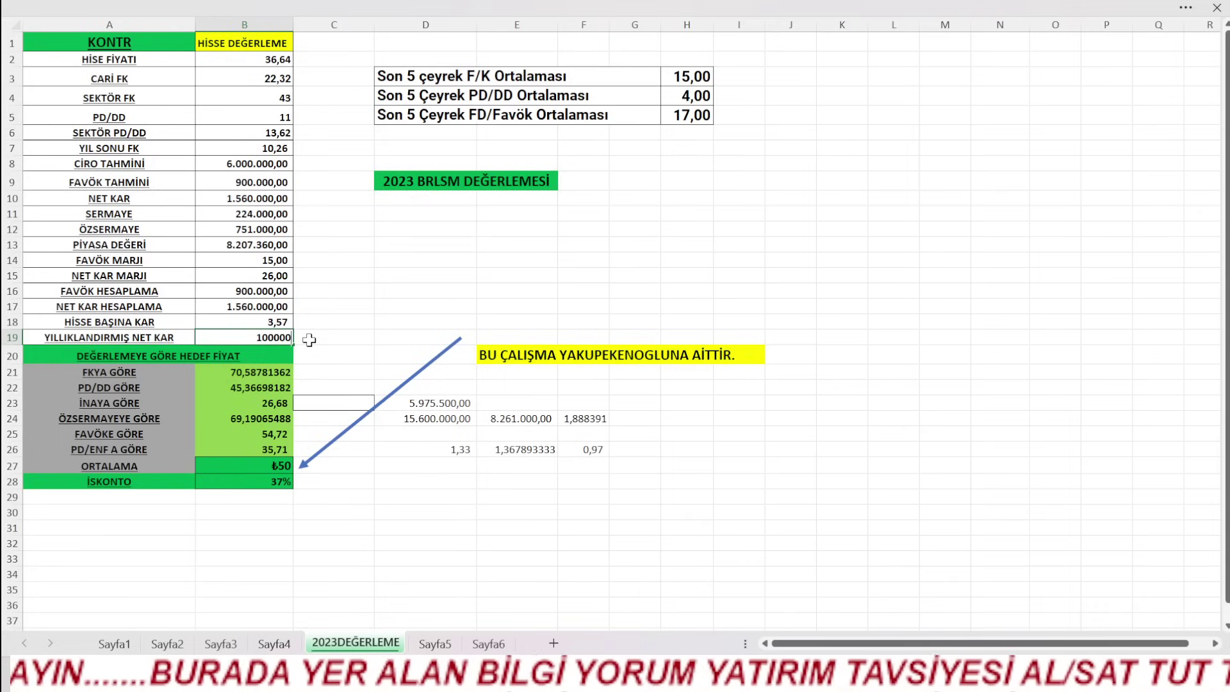
pyautogui.write('0')
pyautogui.press('Return')
pyautogui.write('i')
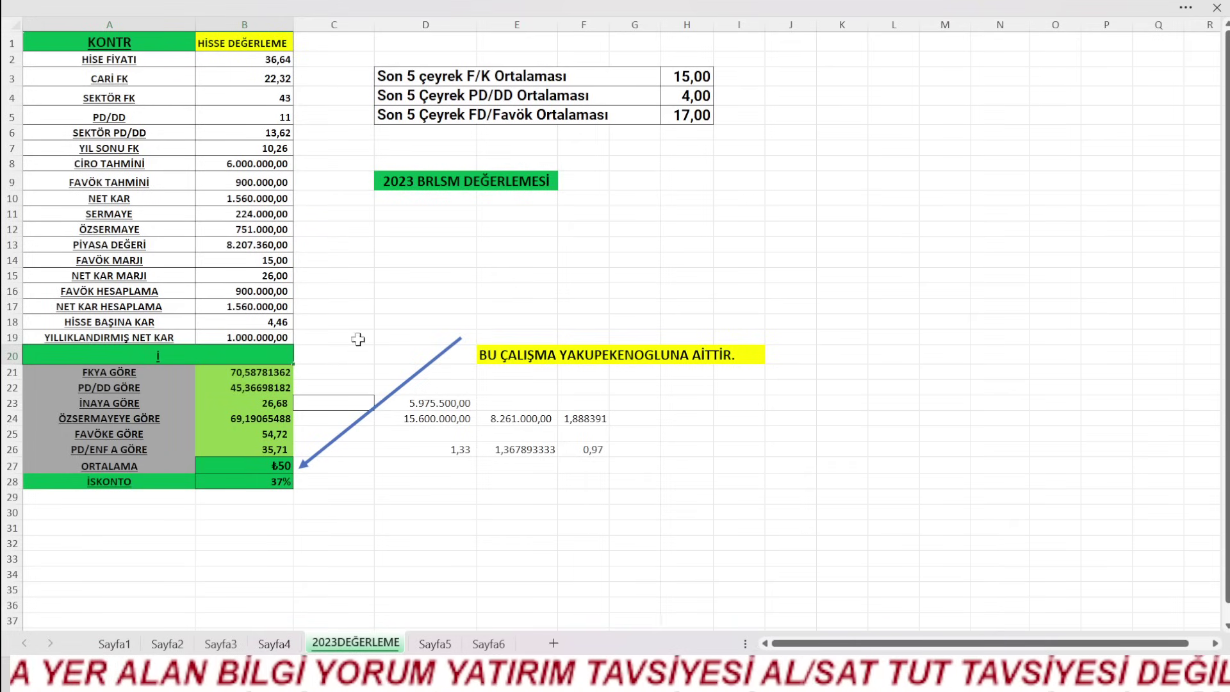
# - Look at the İskonto Oranı report for BRLSM in the HAP workbook, and check the ORTALAMA target price in the valuation workbook
pyautogui.moveTo(814, 688)
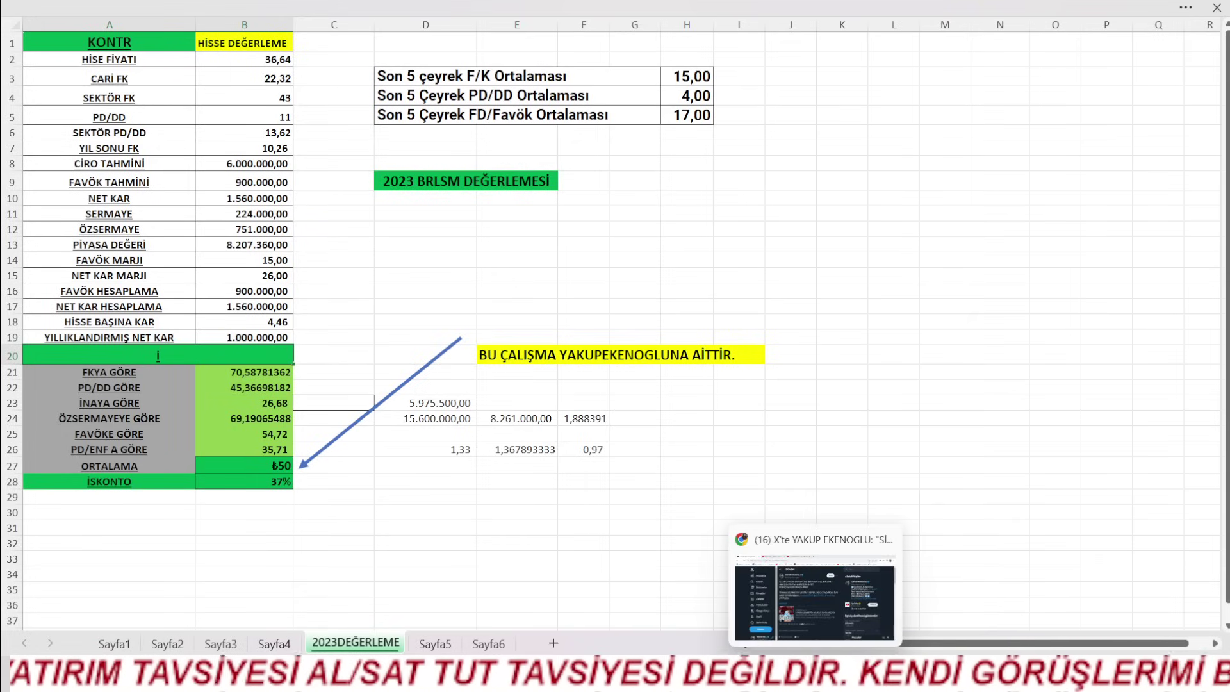
pyautogui.click(859, 598)
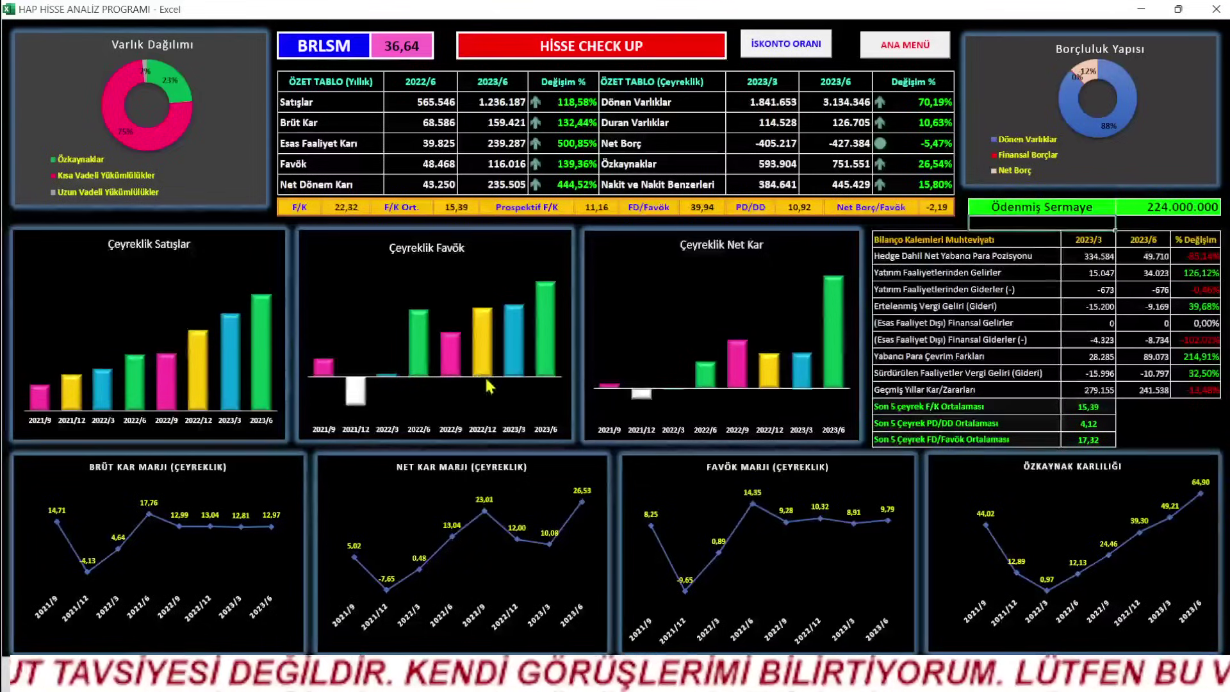
pyautogui.click(786, 44)
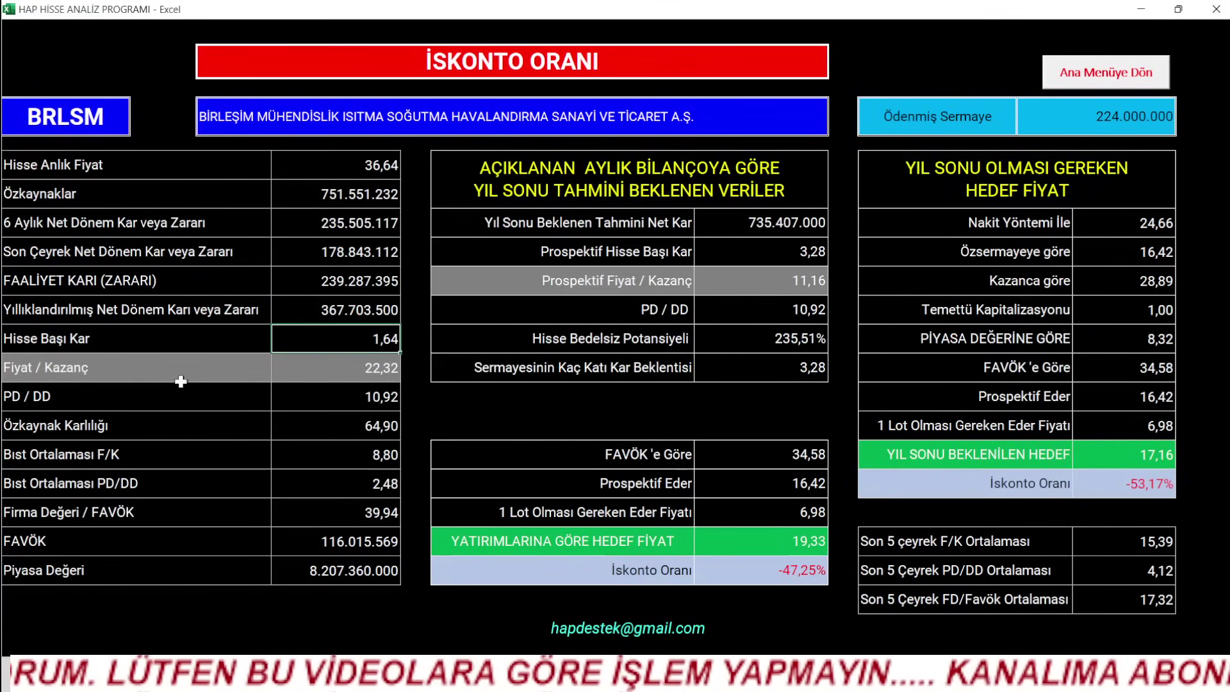
pyautogui.moveTo(815, 678)
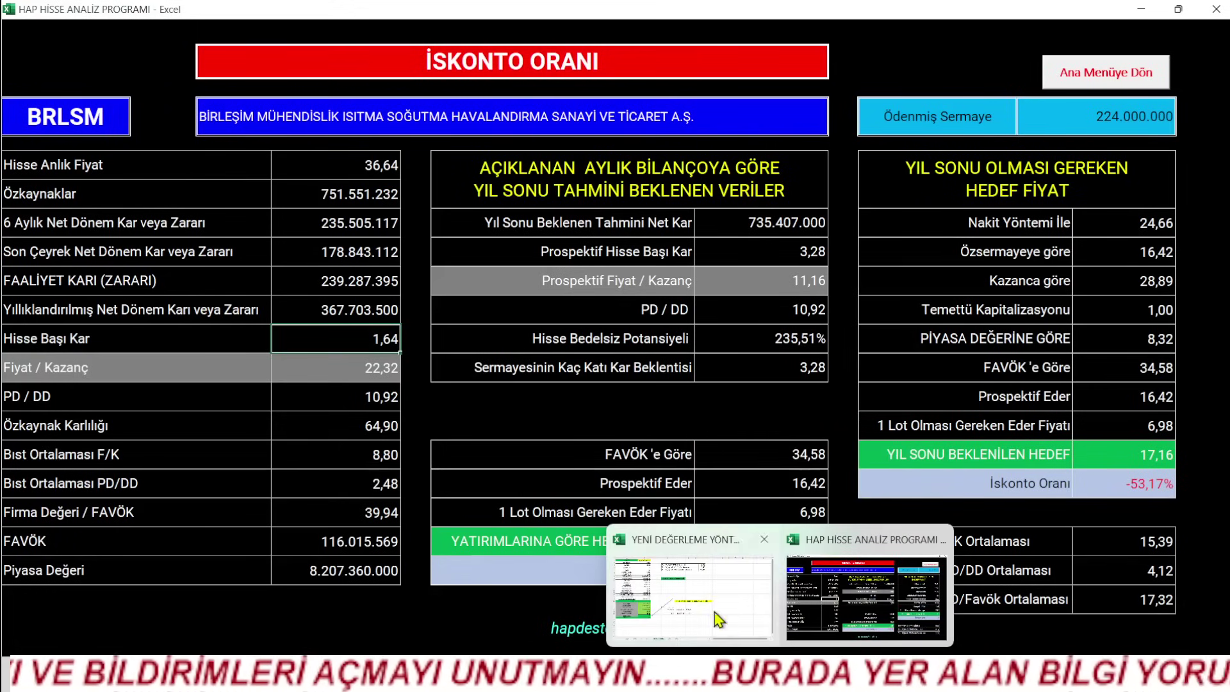
pyautogui.click(768, 576)
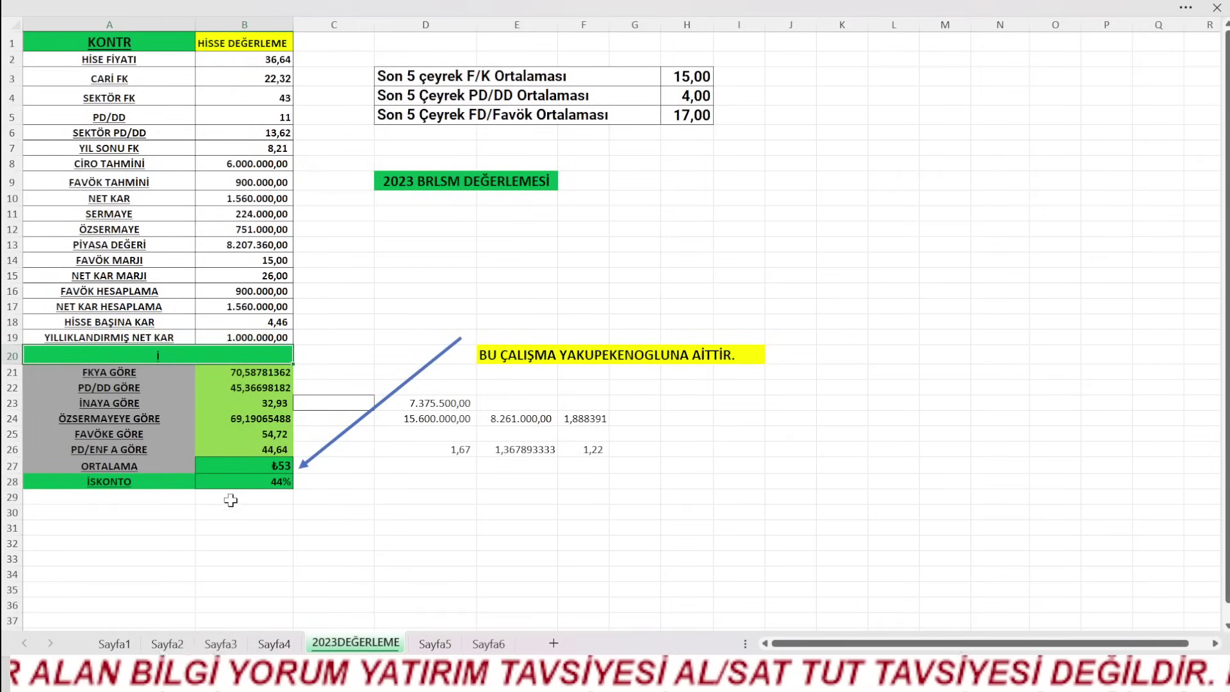
pyautogui.click(273, 468)
pyautogui.click(565, 554)
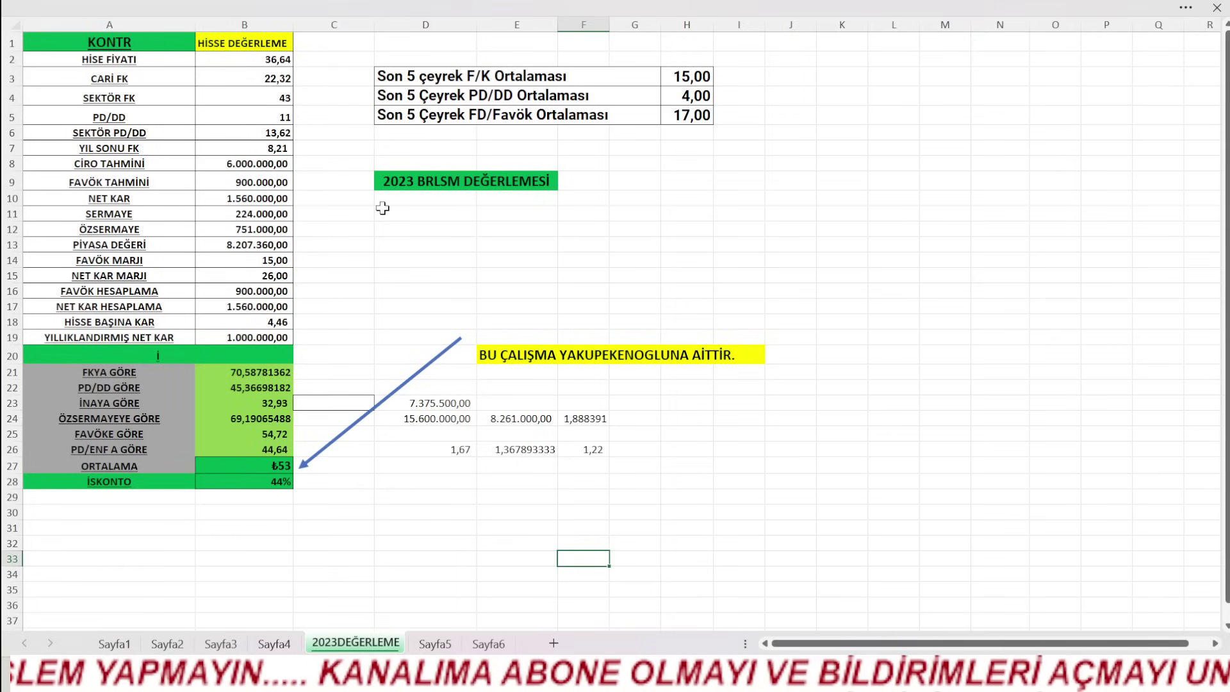
# - Change the stock code in cell A1 of the valuation table to BRLSM
pyautogui.doubleClick(133, 43)
pyautogui.moveTo(135, 42); pyautogui.dragTo(87, 42)
pyautogui.write('B')
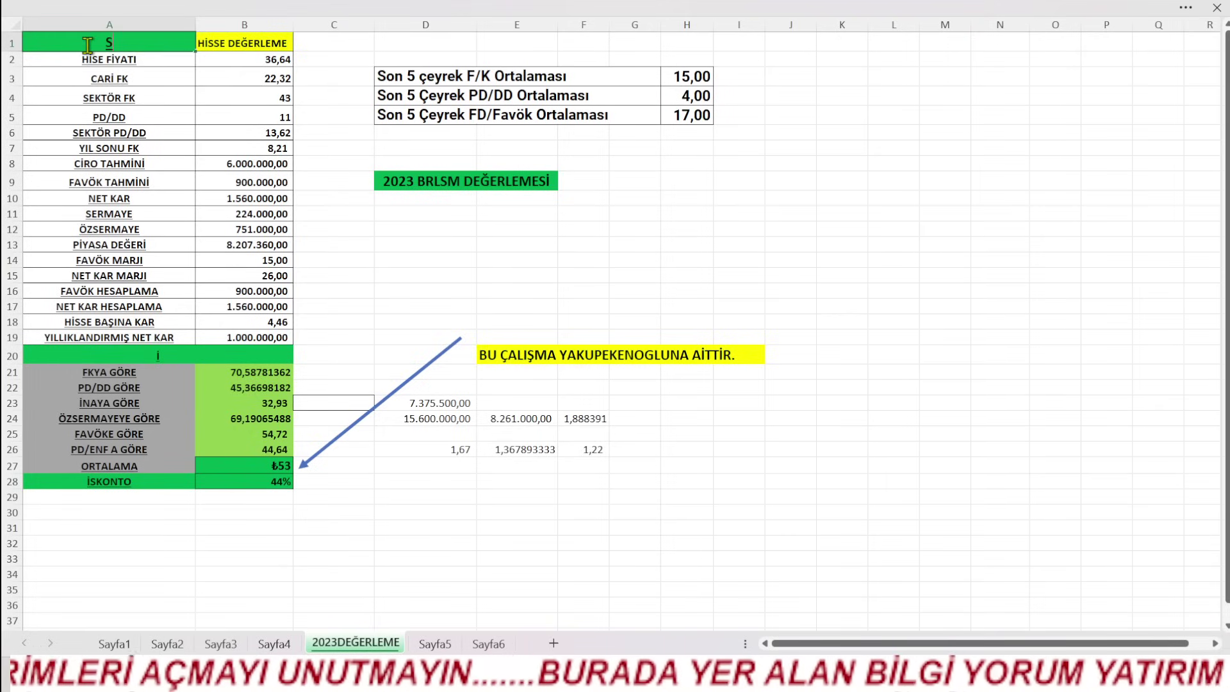
pyautogui.write('RLSM')
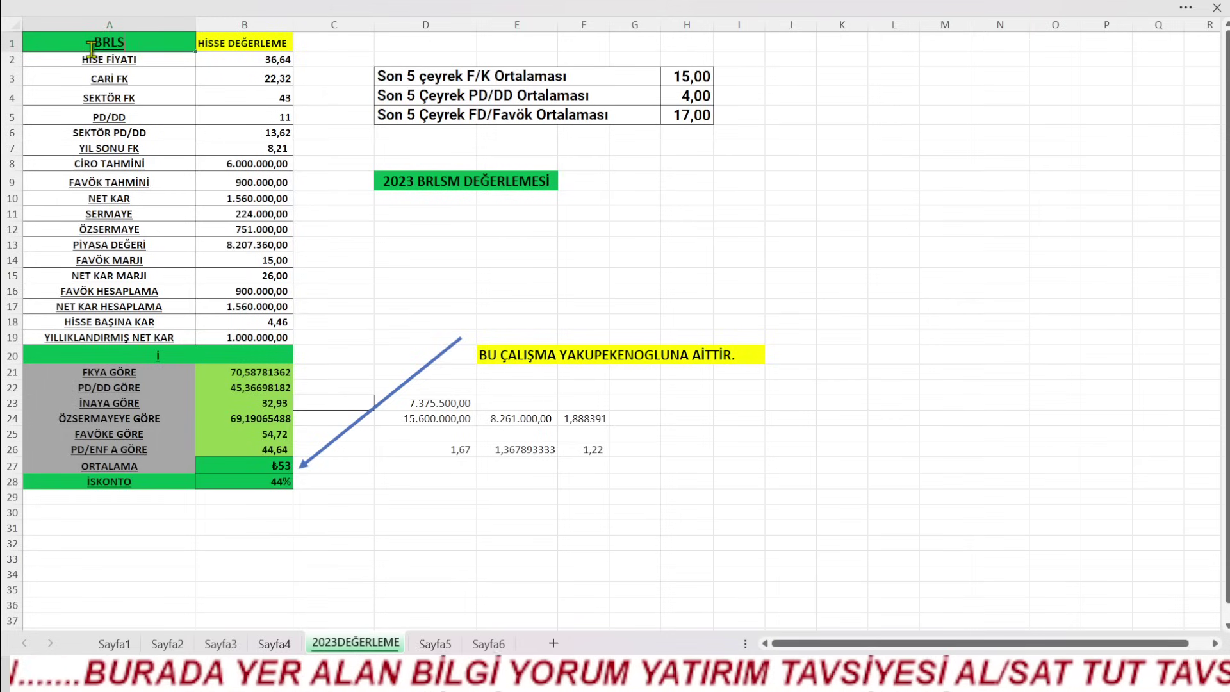
pyautogui.press('Return')
pyautogui.click(662, 215)
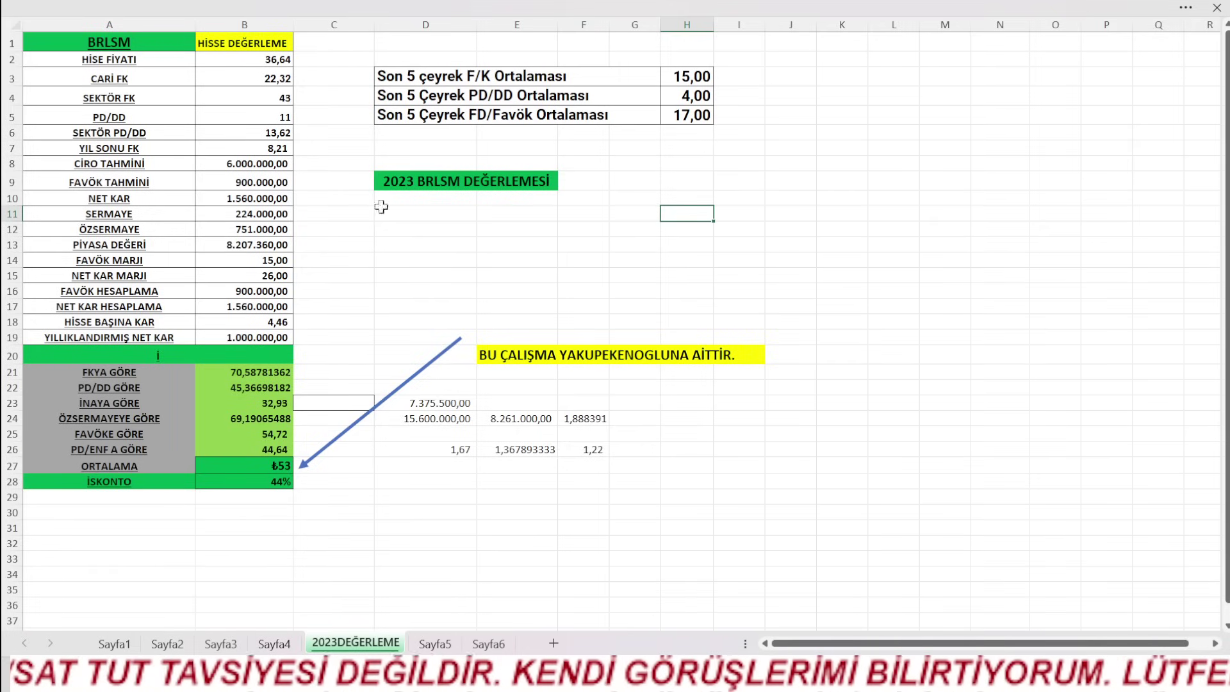
# - Switch briefly to the İskonto Oranı report in the HAP workbook and return to the valuation workbook
pyautogui.click(864, 194)
pyautogui.moveTo(779, 679)
pyautogui.click(866, 595)
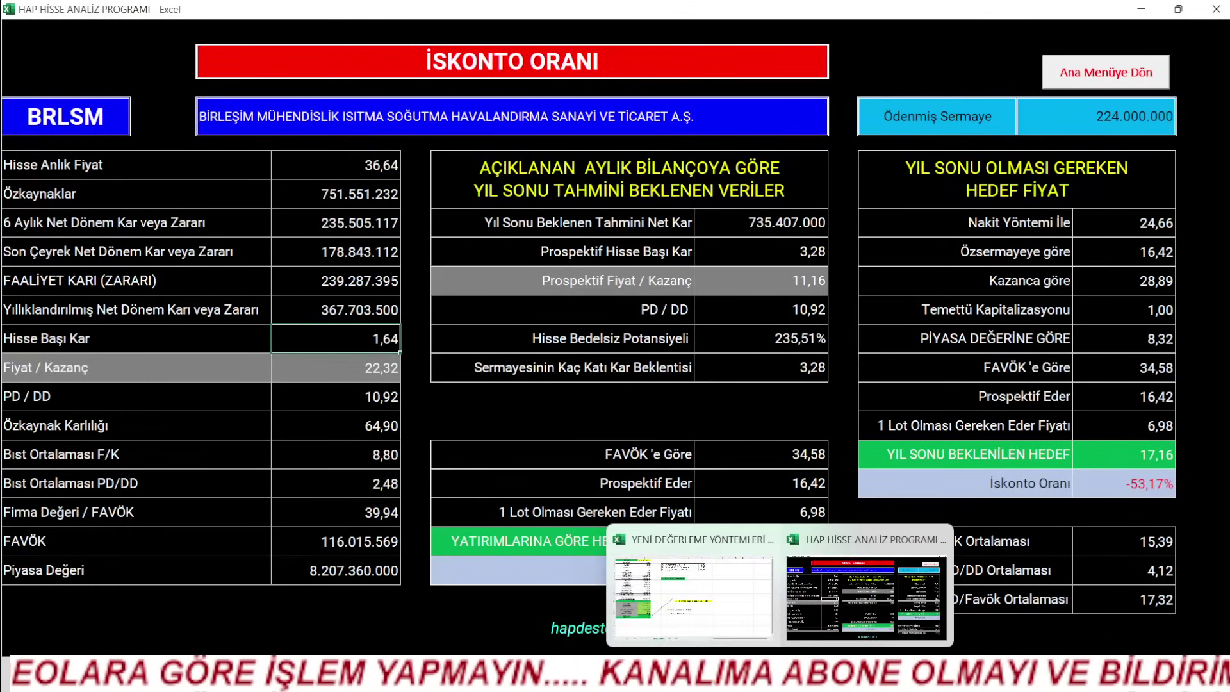
pyautogui.click(745, 626)
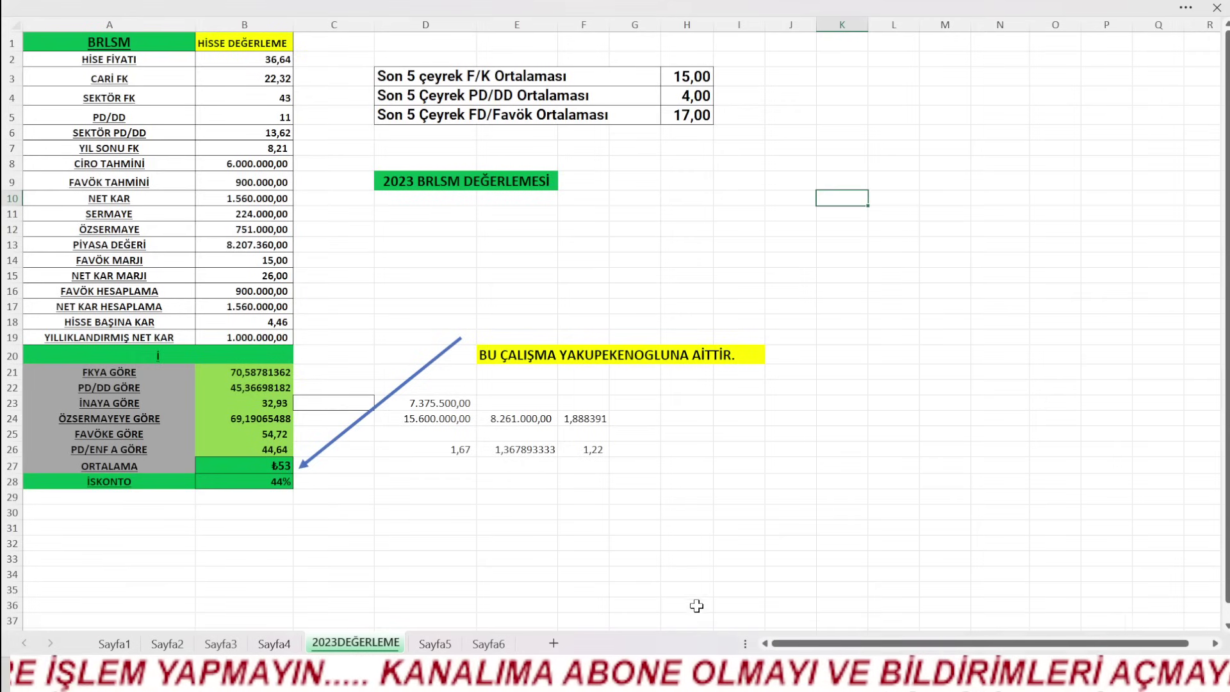
# - Compare the CARİ FK, SEKTÖR FK and YIL SONU FK values with the last five quarters' F/K average
pyautogui.click(956, 401)
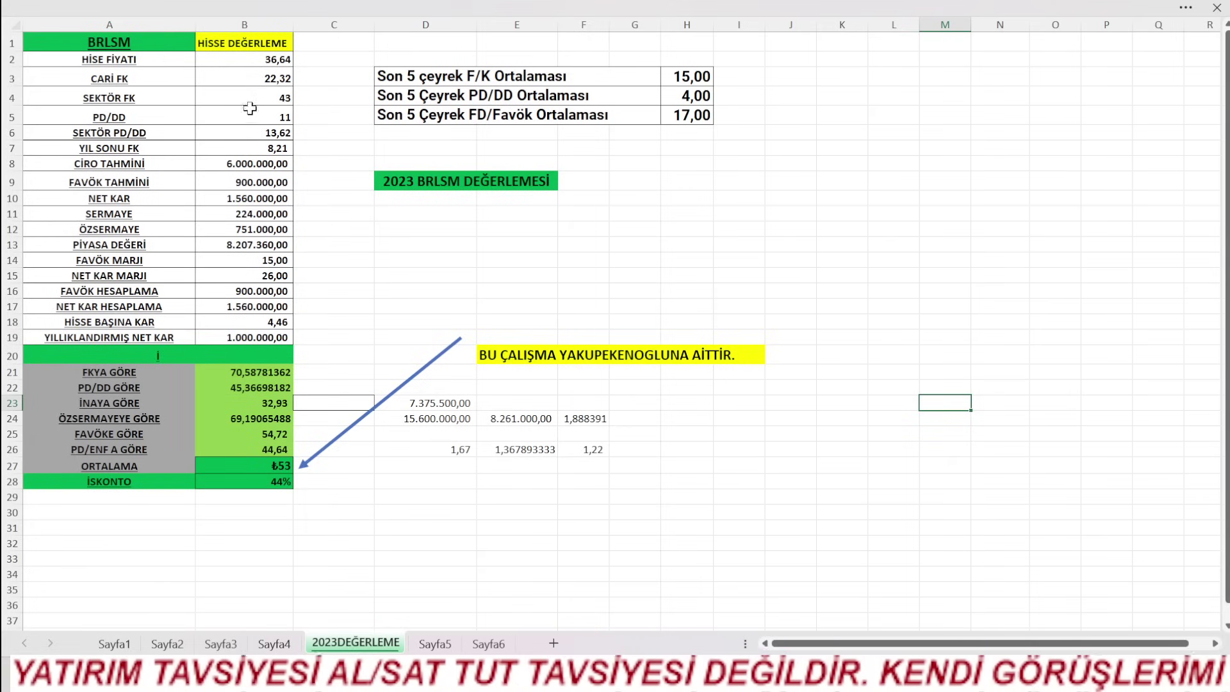
pyautogui.click(265, 78)
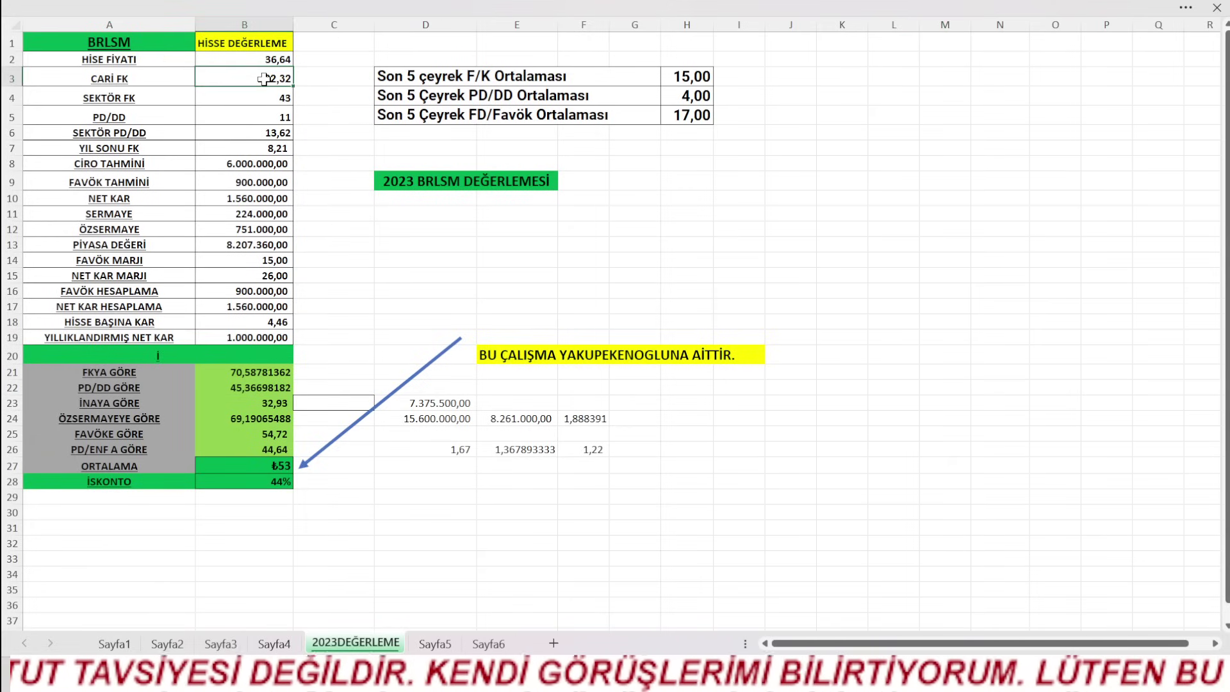
pyautogui.click(260, 97)
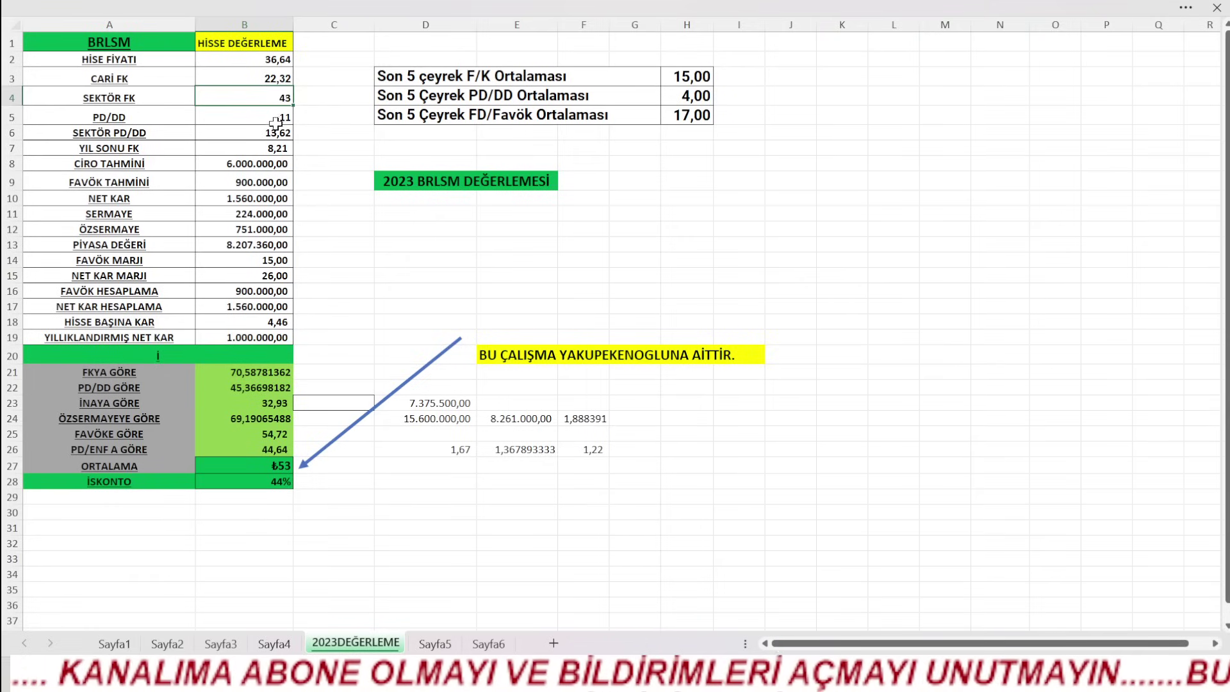
pyautogui.click(273, 147)
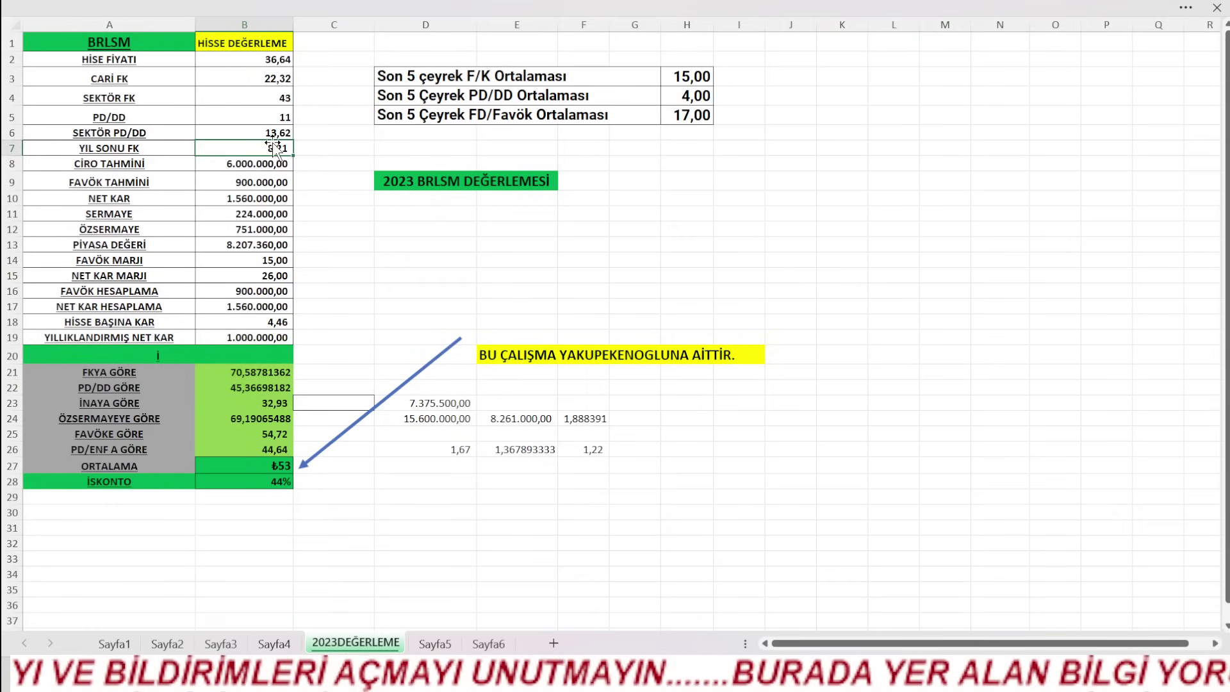
pyautogui.click(437, 287)
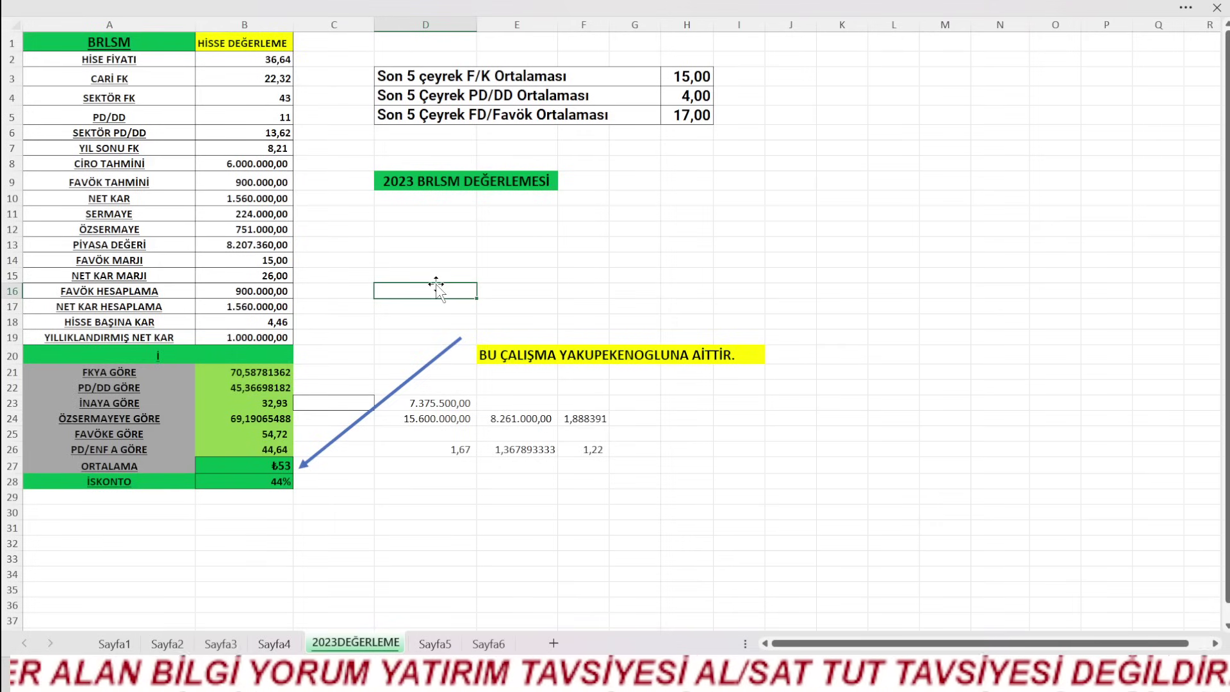
pyautogui.click(269, 149)
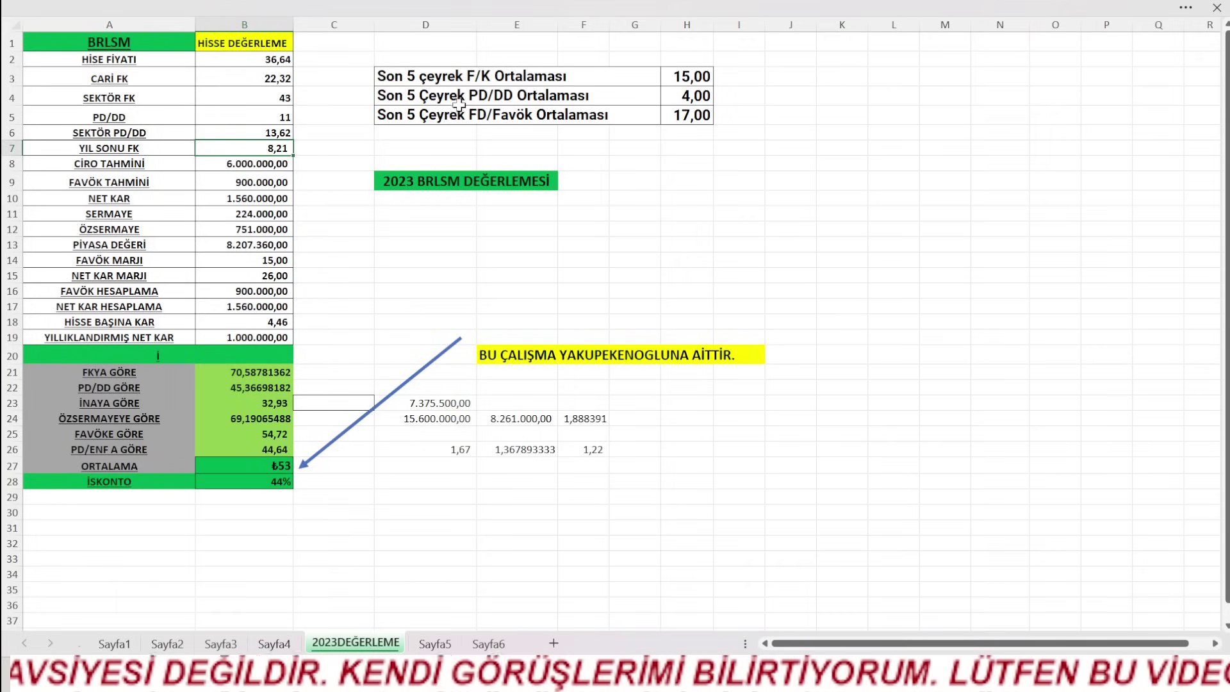
pyautogui.click(668, 82)
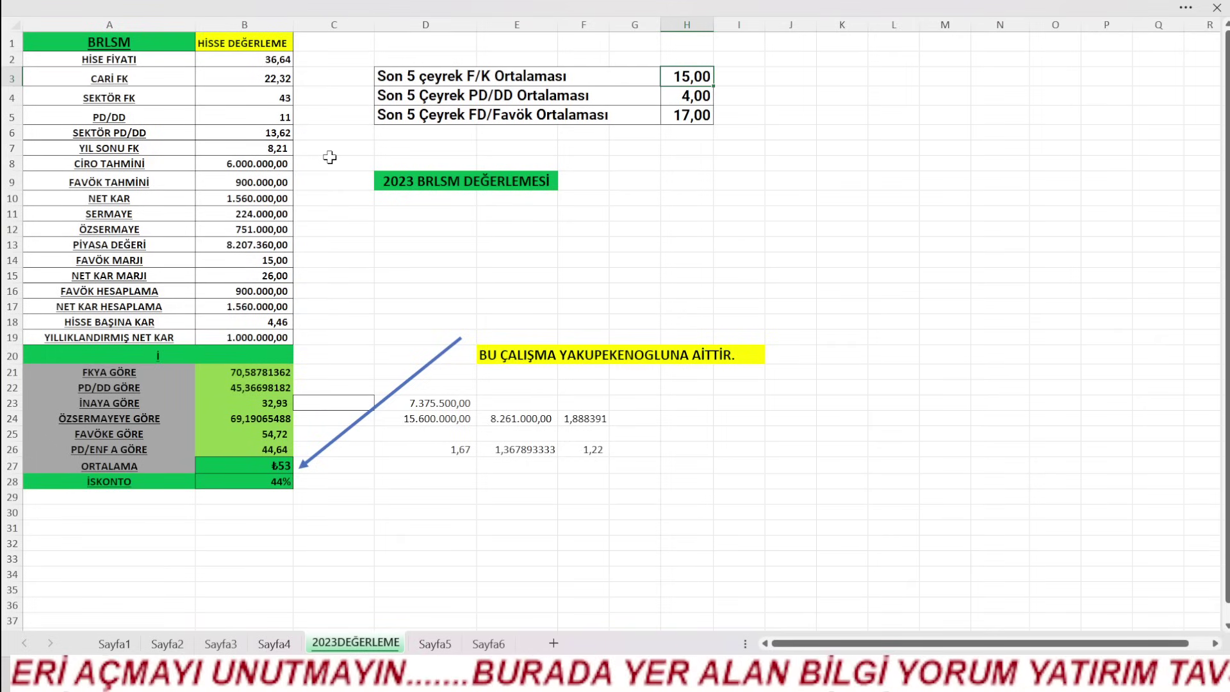
# - Reopen the Hisse Check Up report from the HAP main menu to examine the quarterly net profit margin chart, and return to the valuation workbook
pyautogui.moveTo(786, 624)
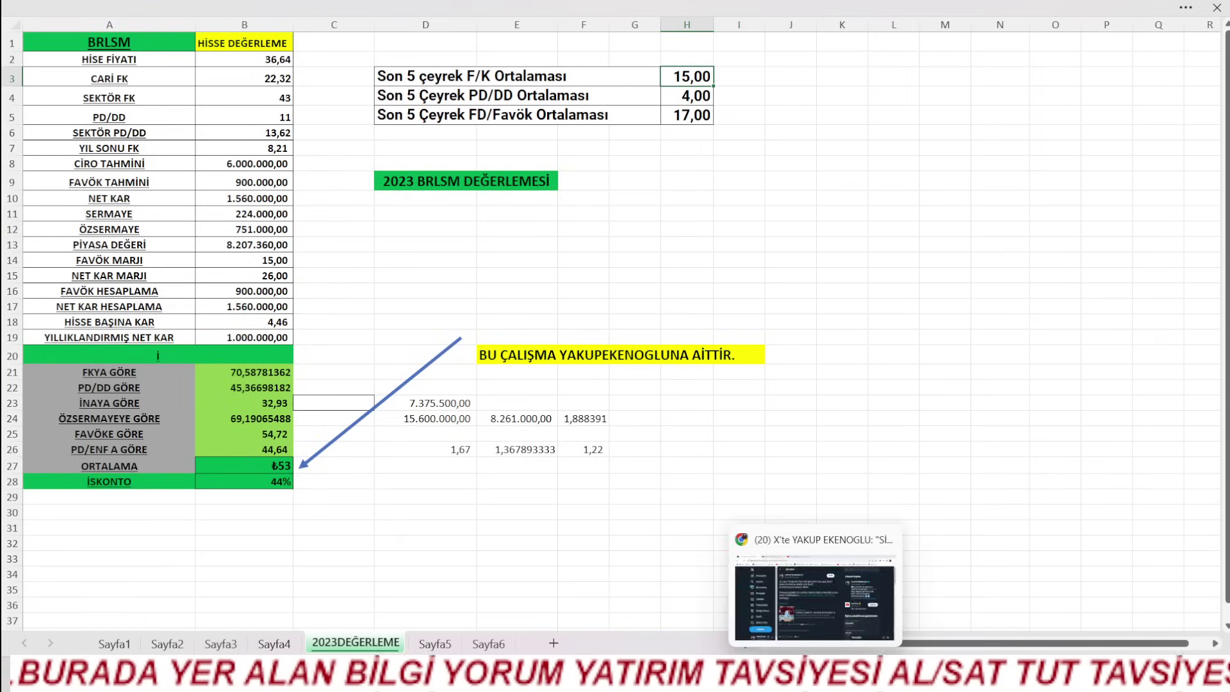
pyautogui.click(846, 602)
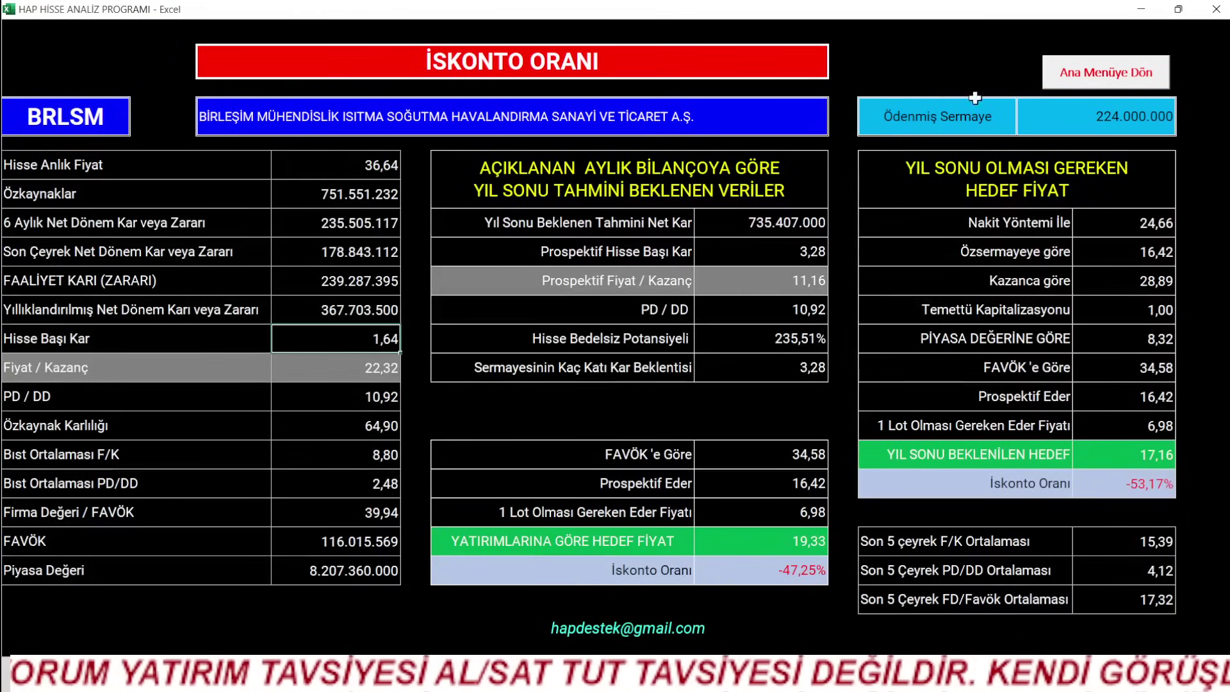
pyautogui.click(1055, 78)
pyautogui.click(1024, 168)
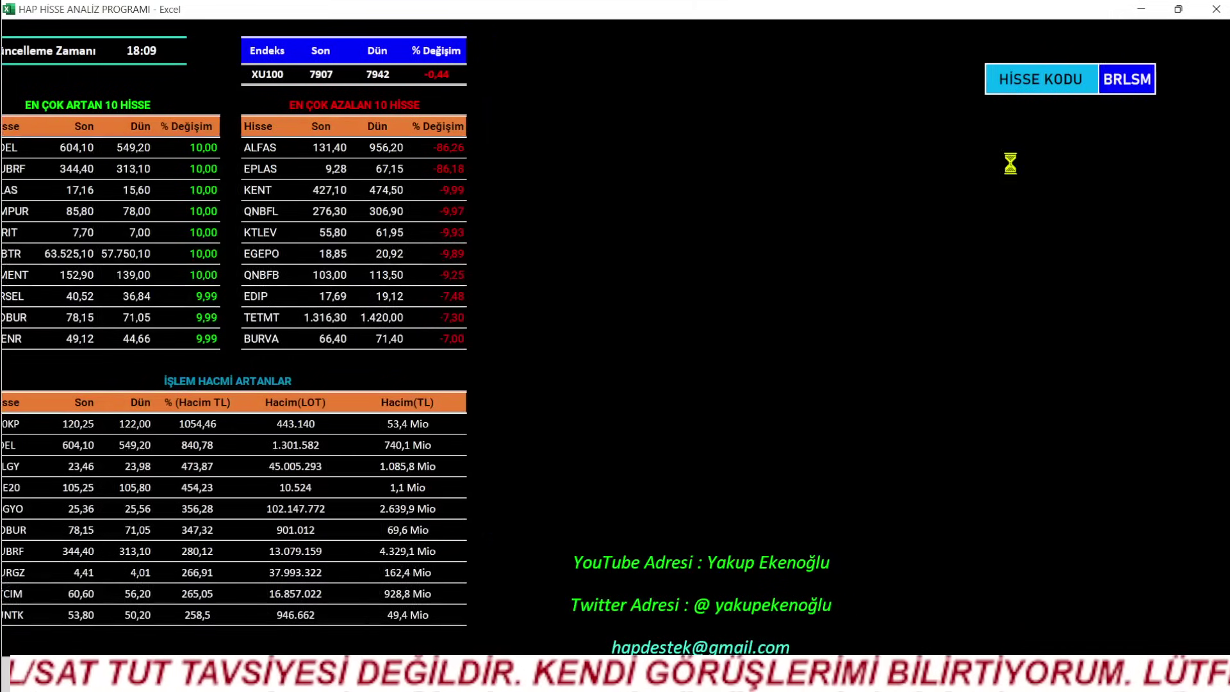
pyautogui.click(1082, 80)
pyautogui.click(1019, 134)
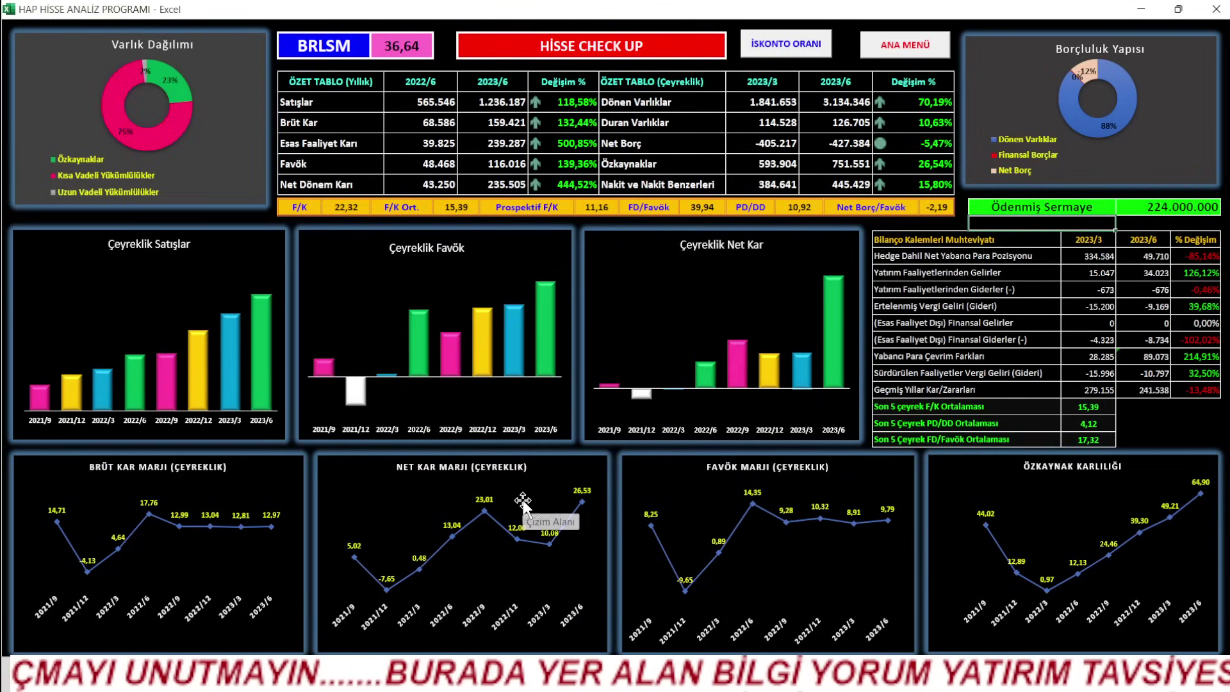
pyautogui.moveTo(580, 518)
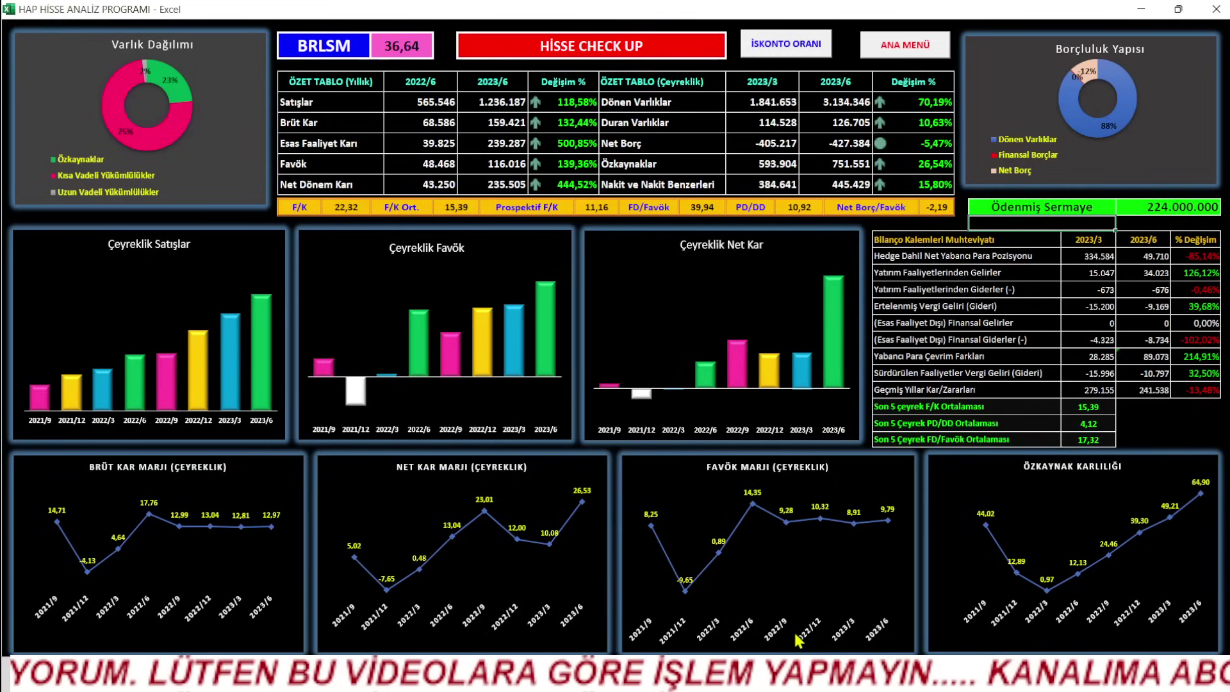
pyautogui.moveTo(778, 677)
pyautogui.click(655, 577)
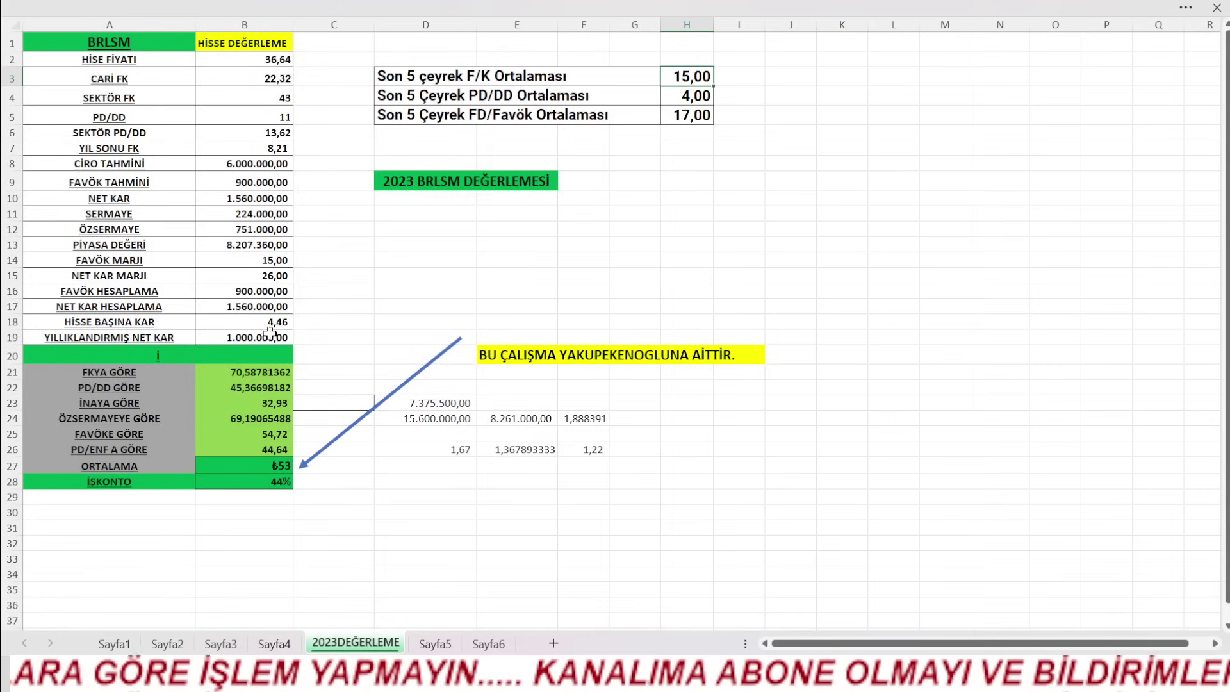
# - Lower the FAVÖK MARJI to 10 and the NET KAR MARJI to 20 in the BRLSM valuation table
pyautogui.doubleClick(272, 261)
pyautogui.moveTo(284, 262); pyautogui.dragTo(309, 263)
pyautogui.write('0')
pyautogui.press('Return')
pyautogui.doubleClick(273, 276)
pyautogui.moveTo(282, 276); pyautogui.dragTo(318, 279)
pyautogui.write('0')
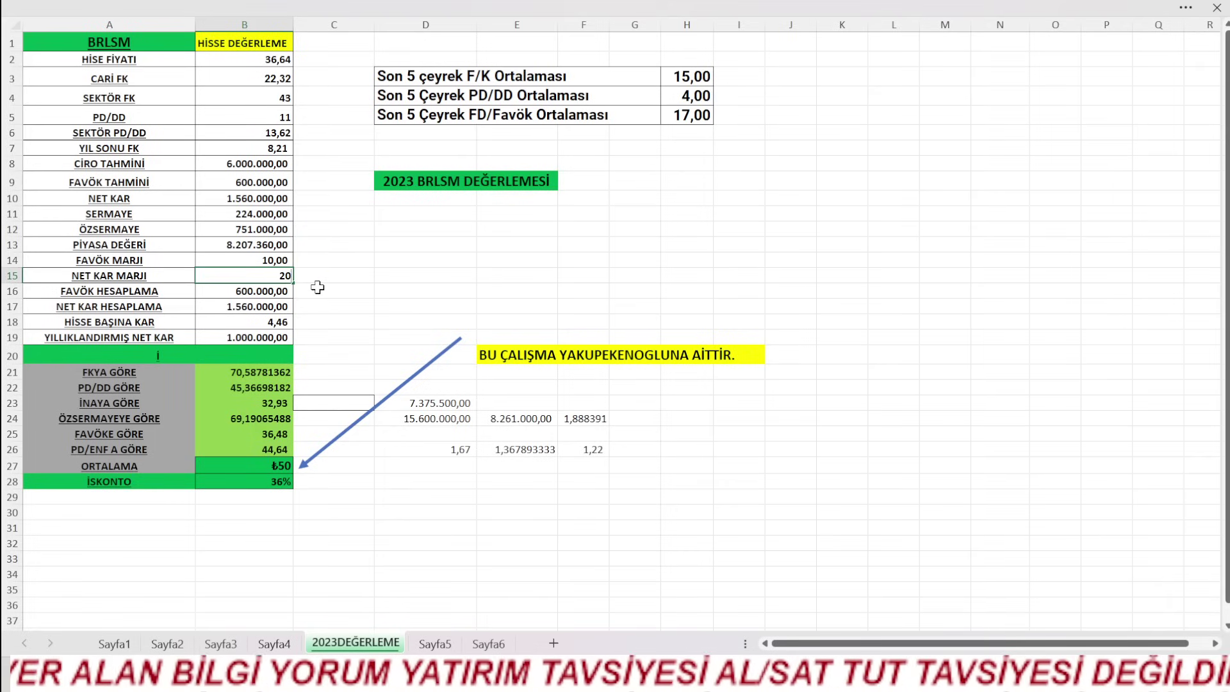
pyautogui.press('Return')
pyautogui.click(634, 295)
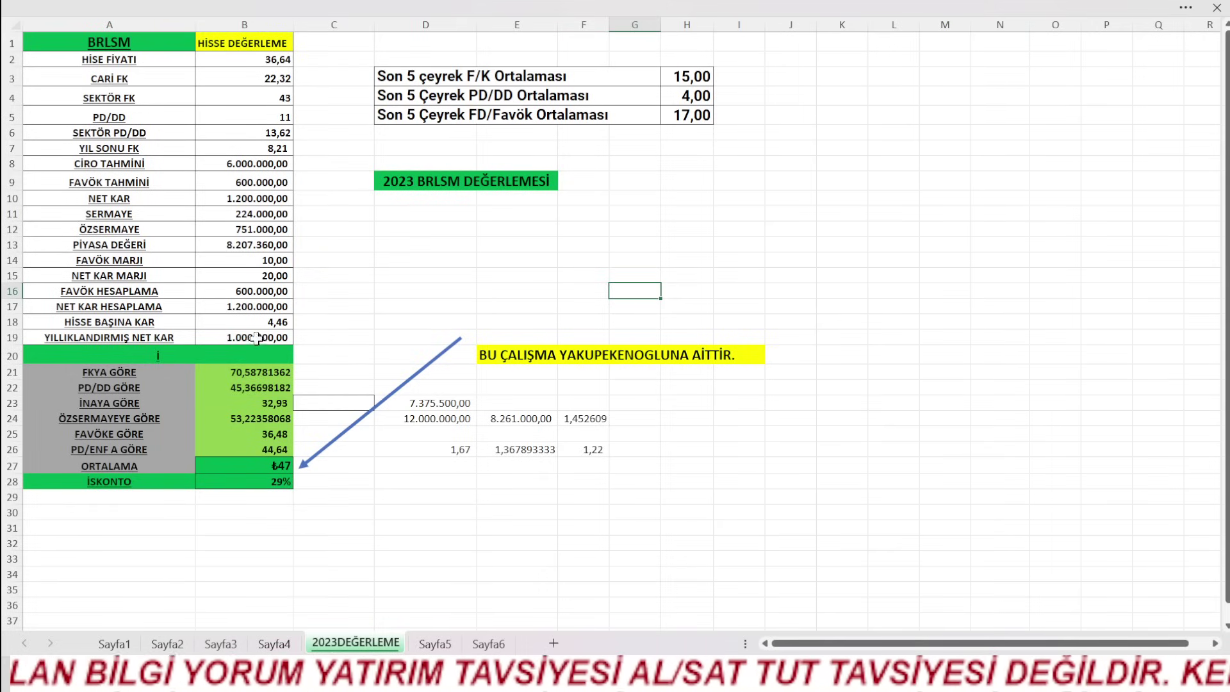
# - Set the YILLIKLANDIRMIŞ NET KAR value in the valuation table to 800.000
pyautogui.click(258, 149)
pyautogui.click(829, 255)
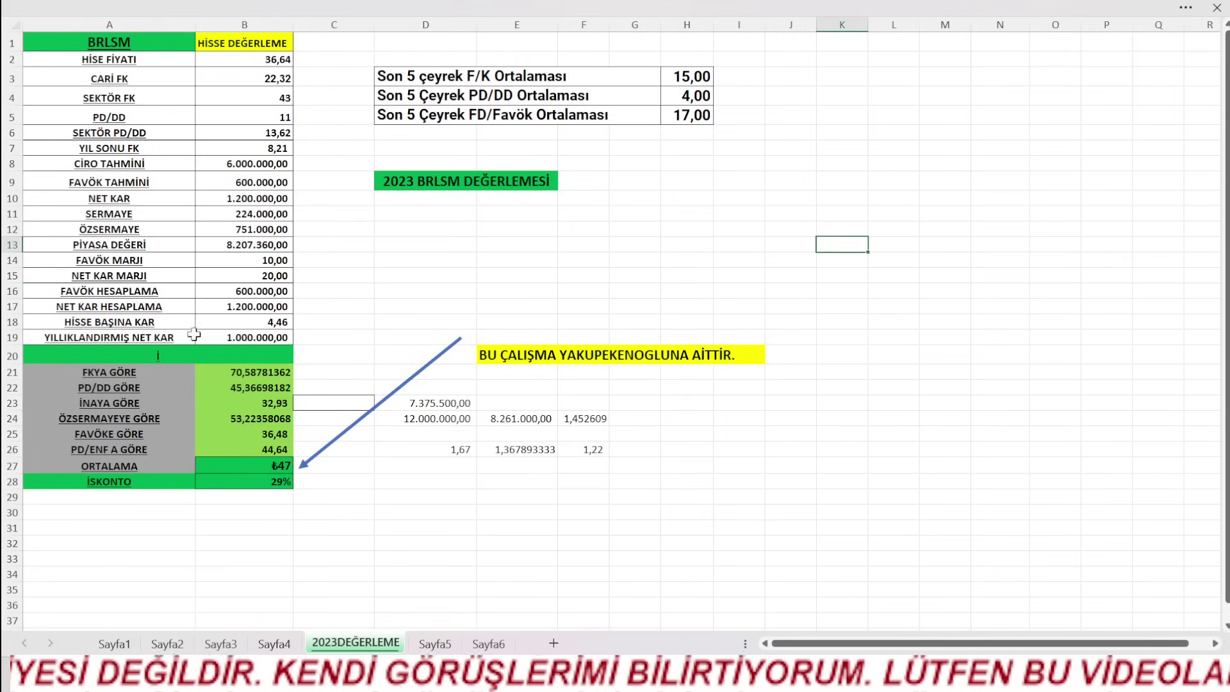
pyautogui.doubleClick(227, 336)
pyautogui.moveTo(228, 337); pyautogui.dragTo(306, 351)
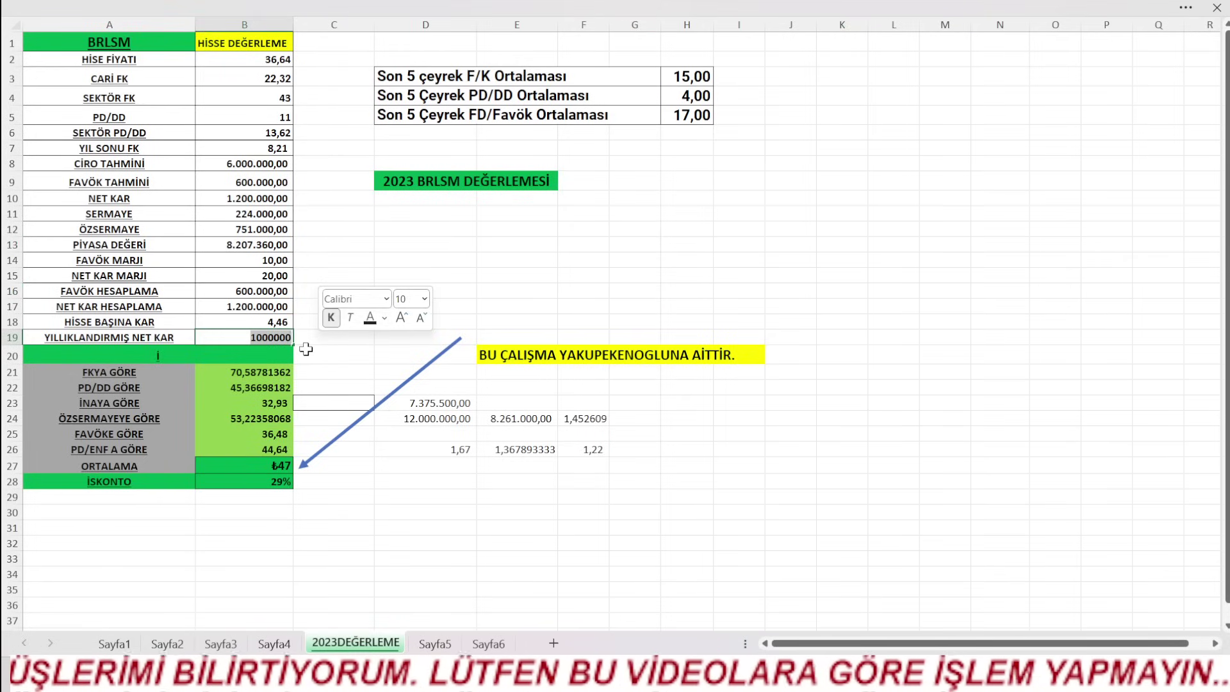
pyautogui.write('800.000')
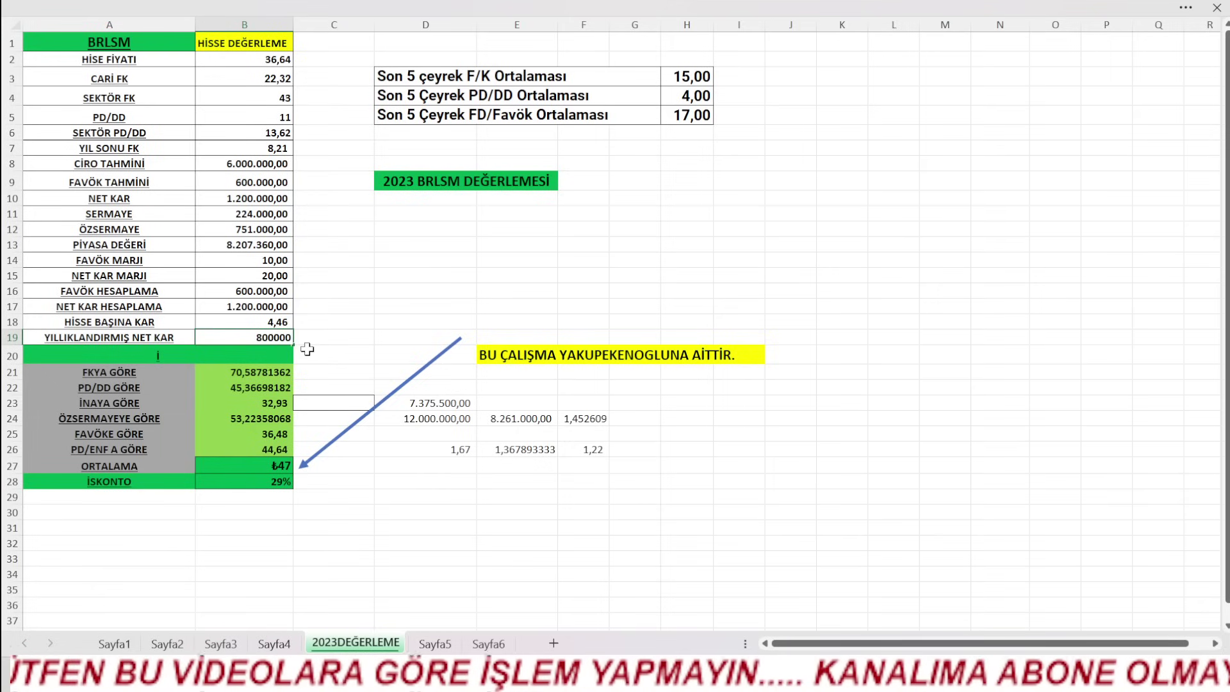
pyautogui.press('Return')
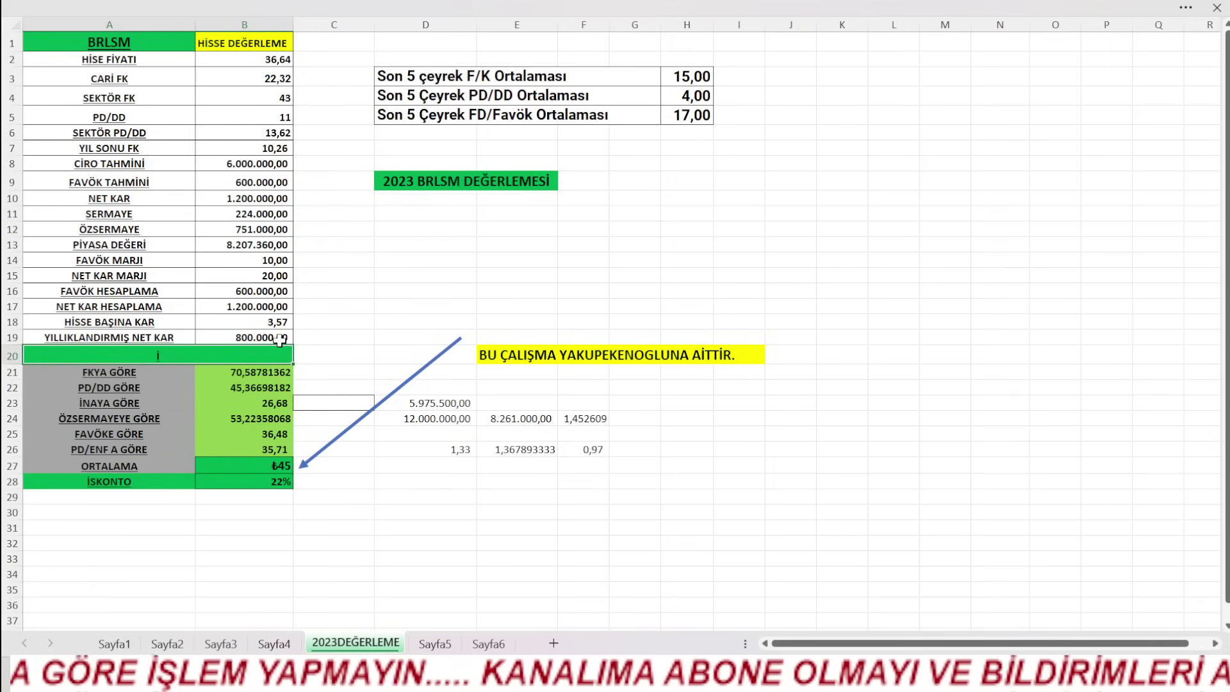
pyautogui.click(415, 324)
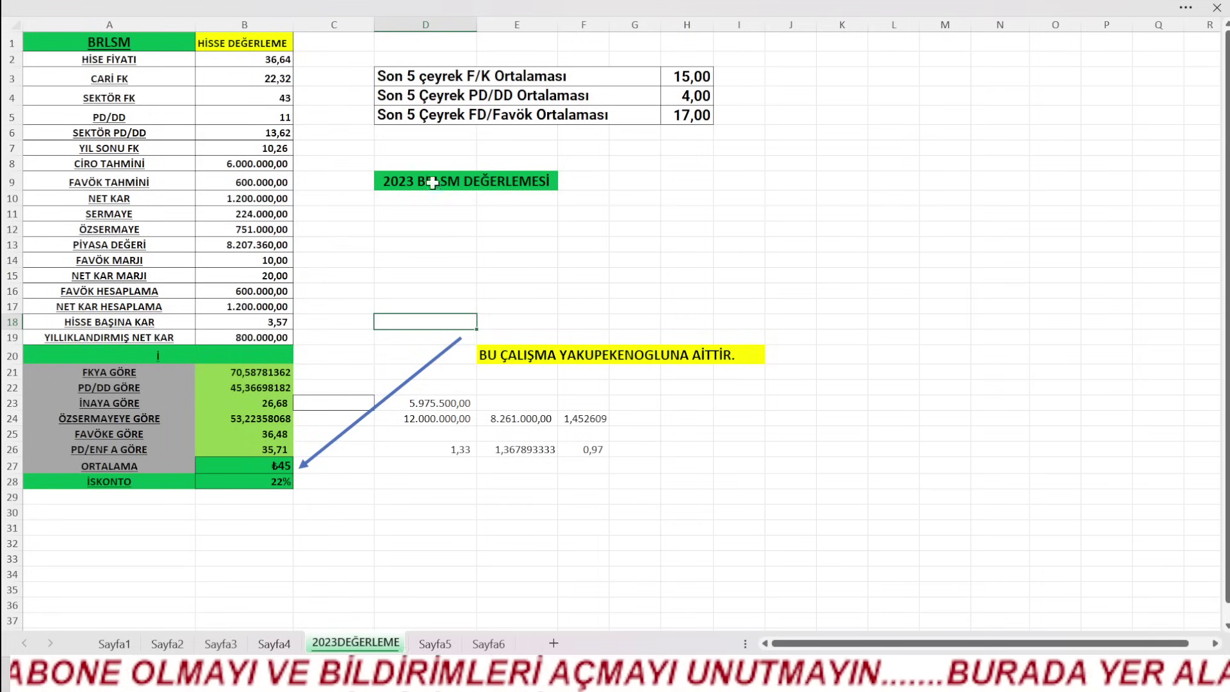
pyautogui.click(989, 225)
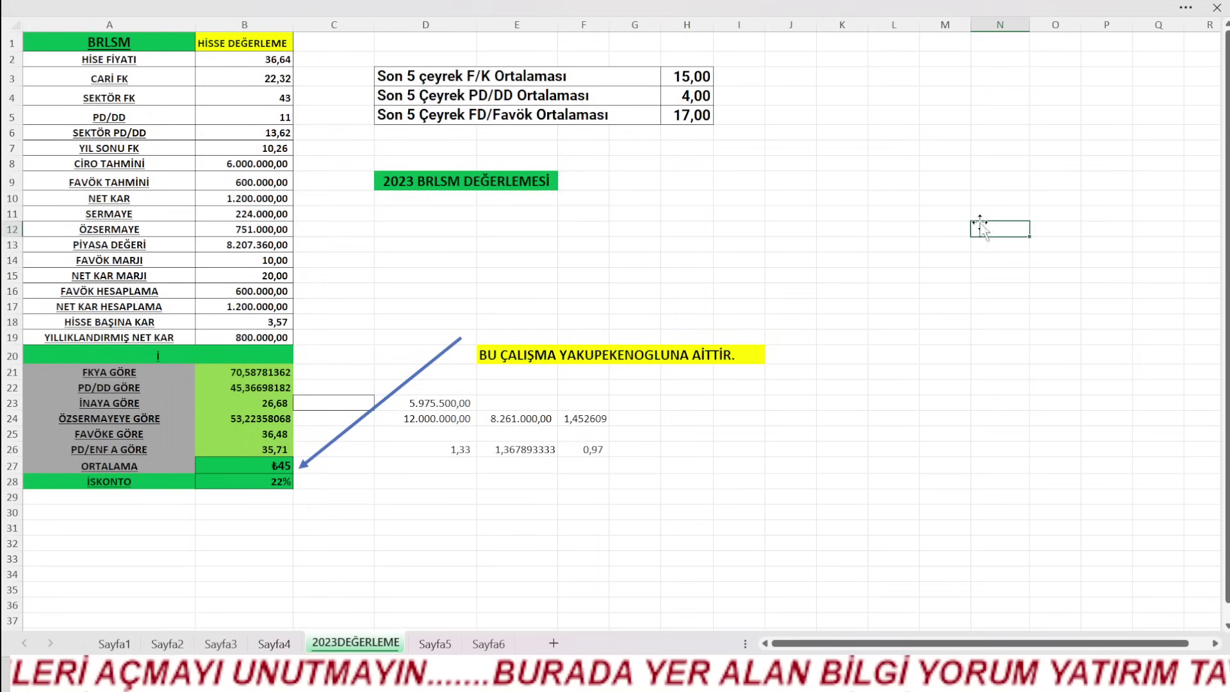